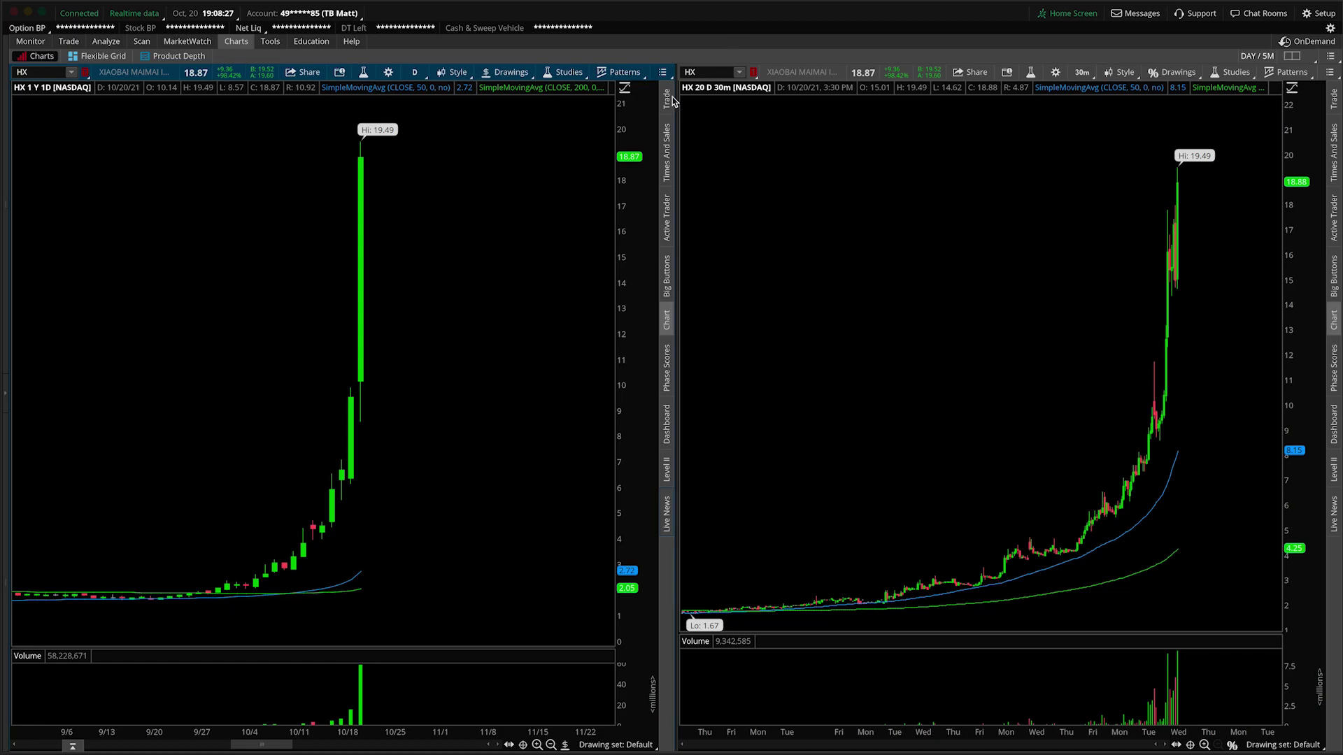
Point out the daily chart and the 30-minute chart's moving average, then clear those arrows.
left_click_drag(493, 256, 418, 88)
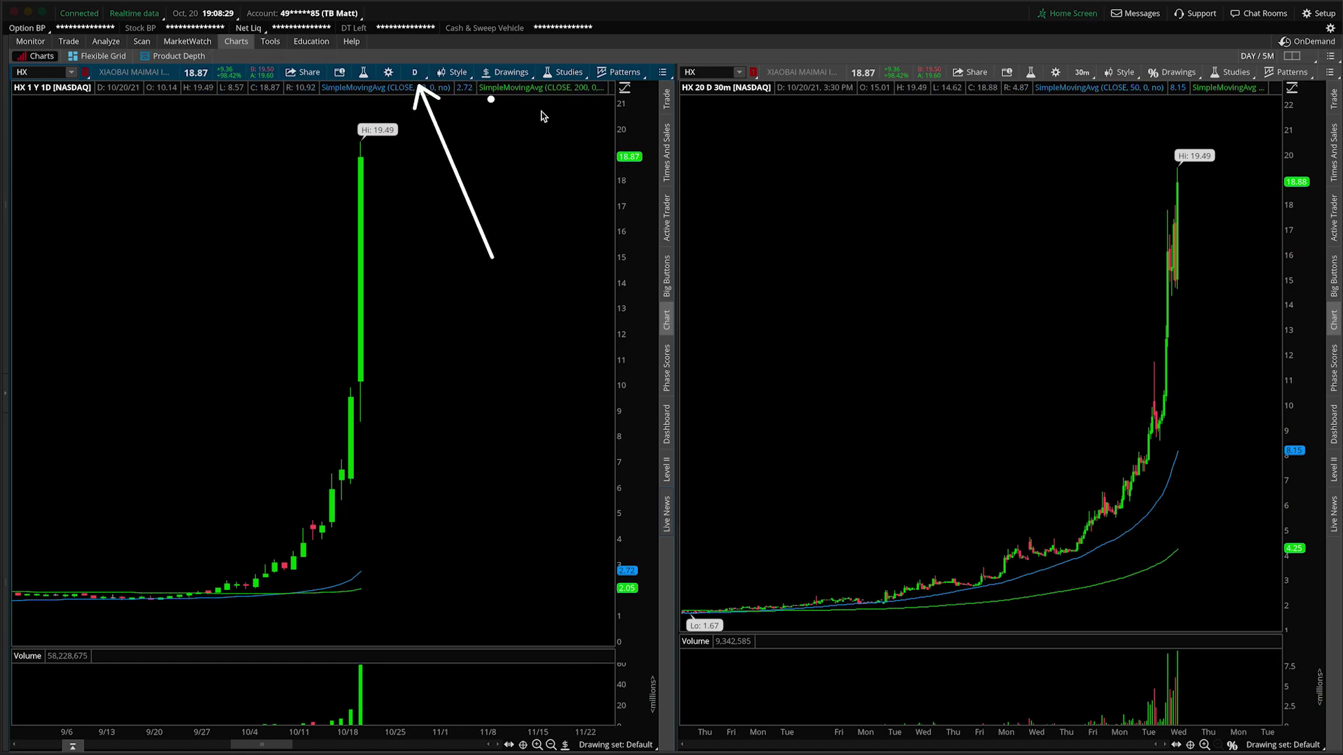
mouse_move(1013, 226)
left_mouse_down()
mouse_move(1040, 143)
mouse_move(1079, 95)
left_mouse_up()
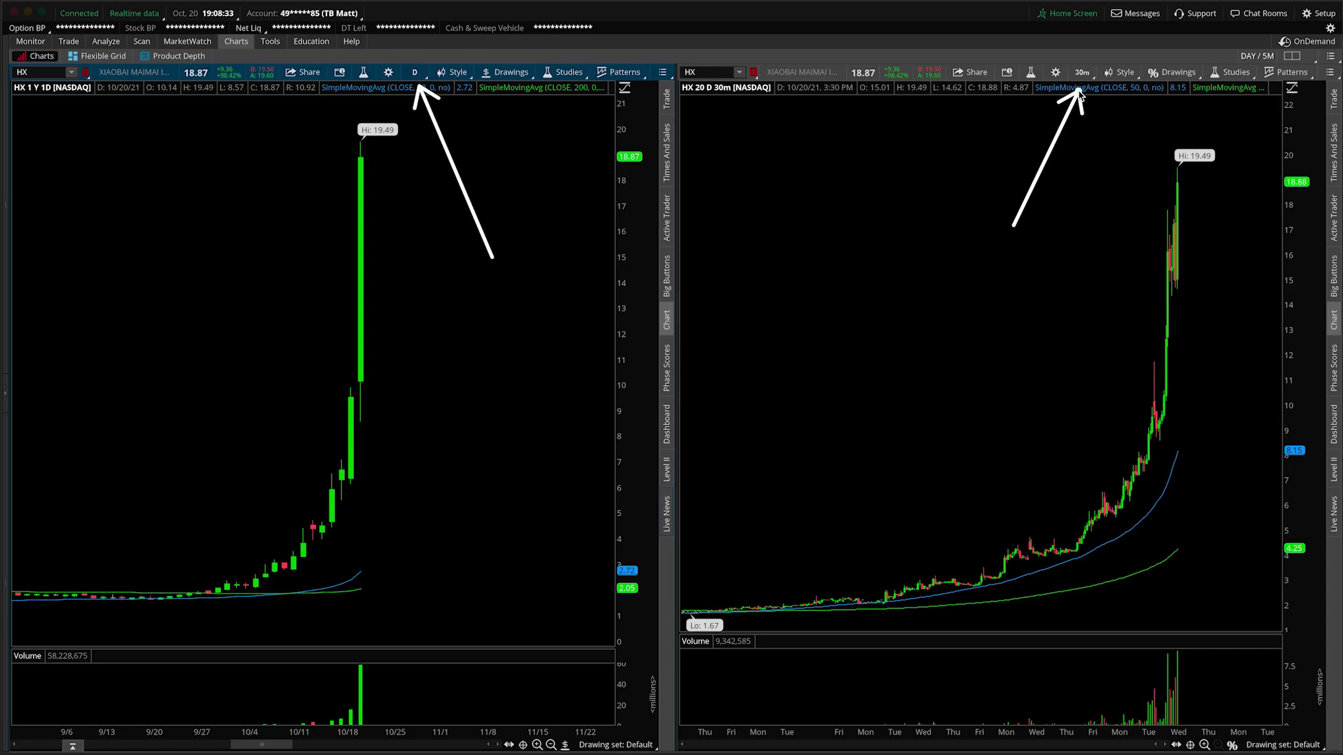
key("e")
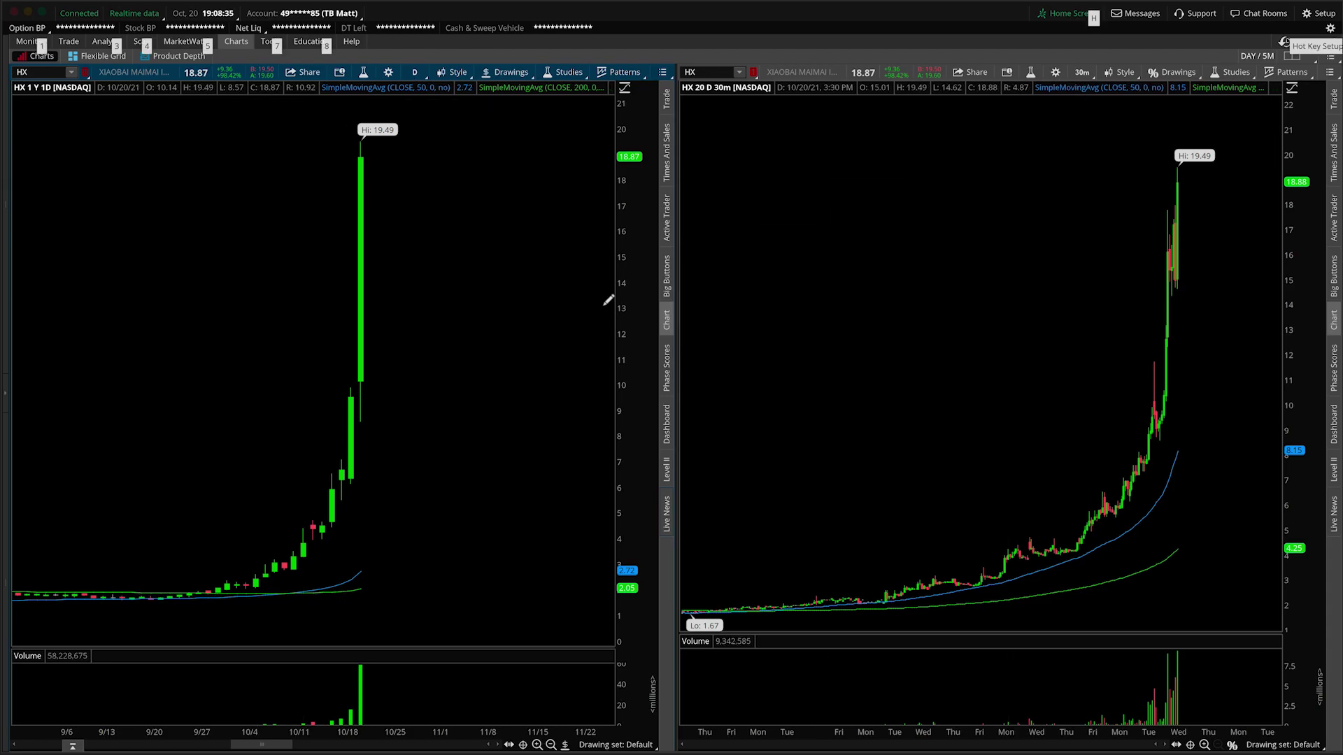
Draw an arrow up the steep rally and mark and circle the 19.49 peak candle.
mouse_move(290, 583)
left_mouse_down()
mouse_move(352, 532)
mouse_move(393, 344)
left_mouse_up()
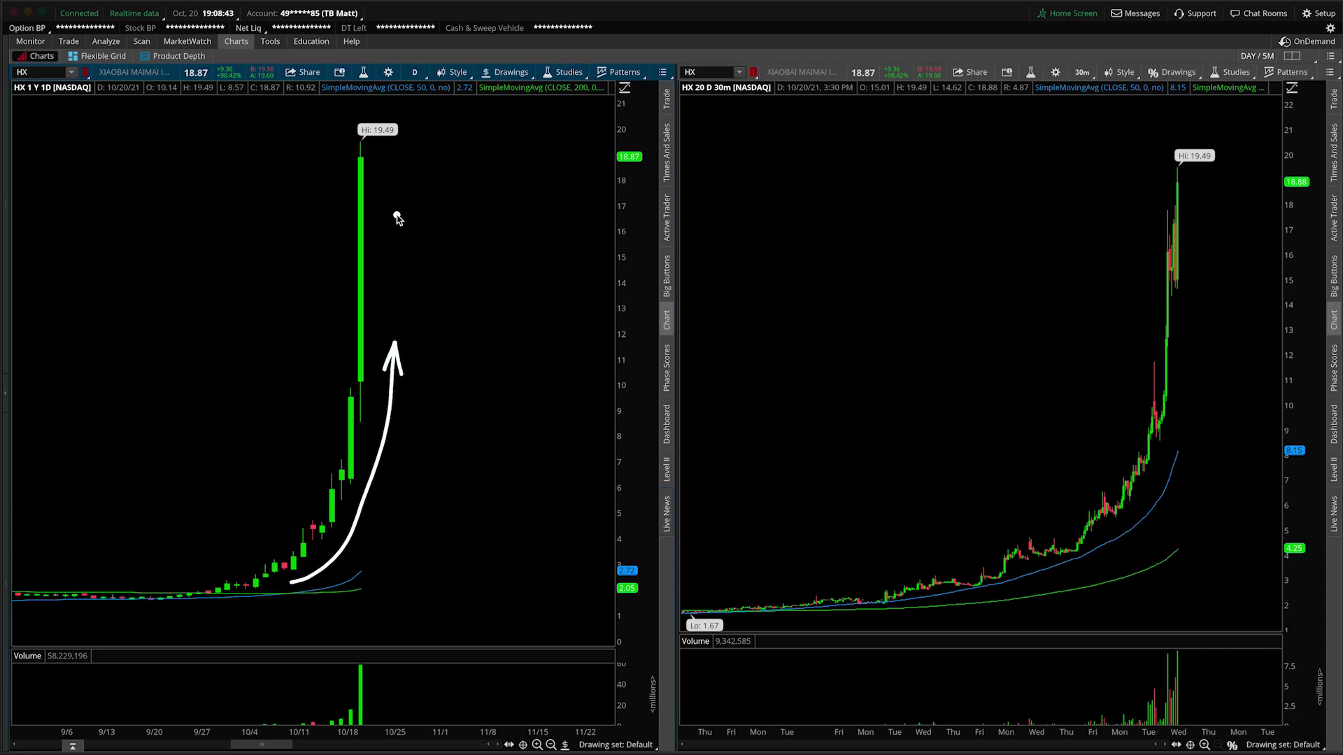
mouse_move(356, 149)
left_mouse_down()
mouse_move(375, 170)
mouse_move(347, 176)
left_mouse_up()
mouse_move(375, 166)
left_mouse_down()
mouse_move(353, 161)
mouse_move(369, 168)
left_mouse_up()
Underline the flat base, box the breakout candles with a sideways line, and circle the peak marks.
left_click_drag(155, 595, 249, 580)
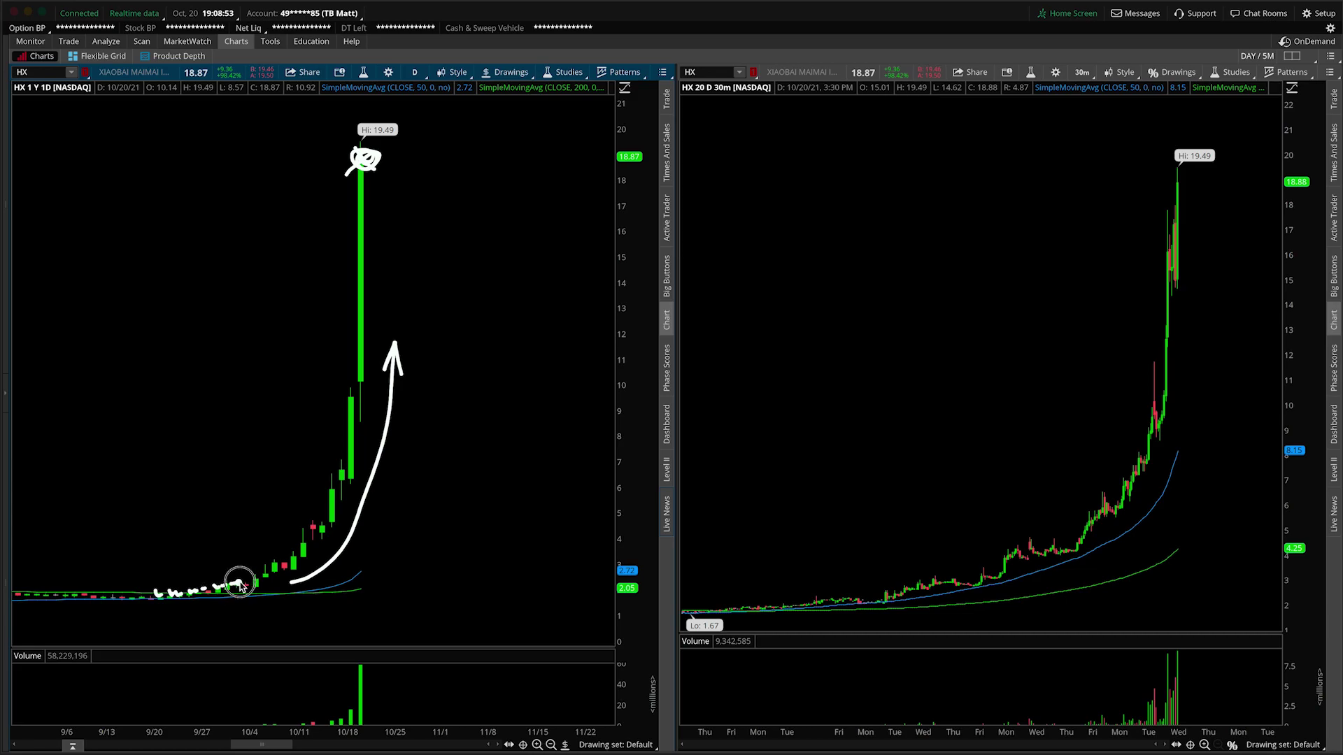
mouse_move(323, 466)
left_mouse_down()
mouse_move(610, 468)
mouse_move(591, 475)
left_mouse_up()
mouse_move(329, 476)
left_mouse_down()
mouse_move(355, 522)
mouse_move(338, 530)
mouse_move(318, 529)
mouse_move(335, 477)
left_mouse_up()
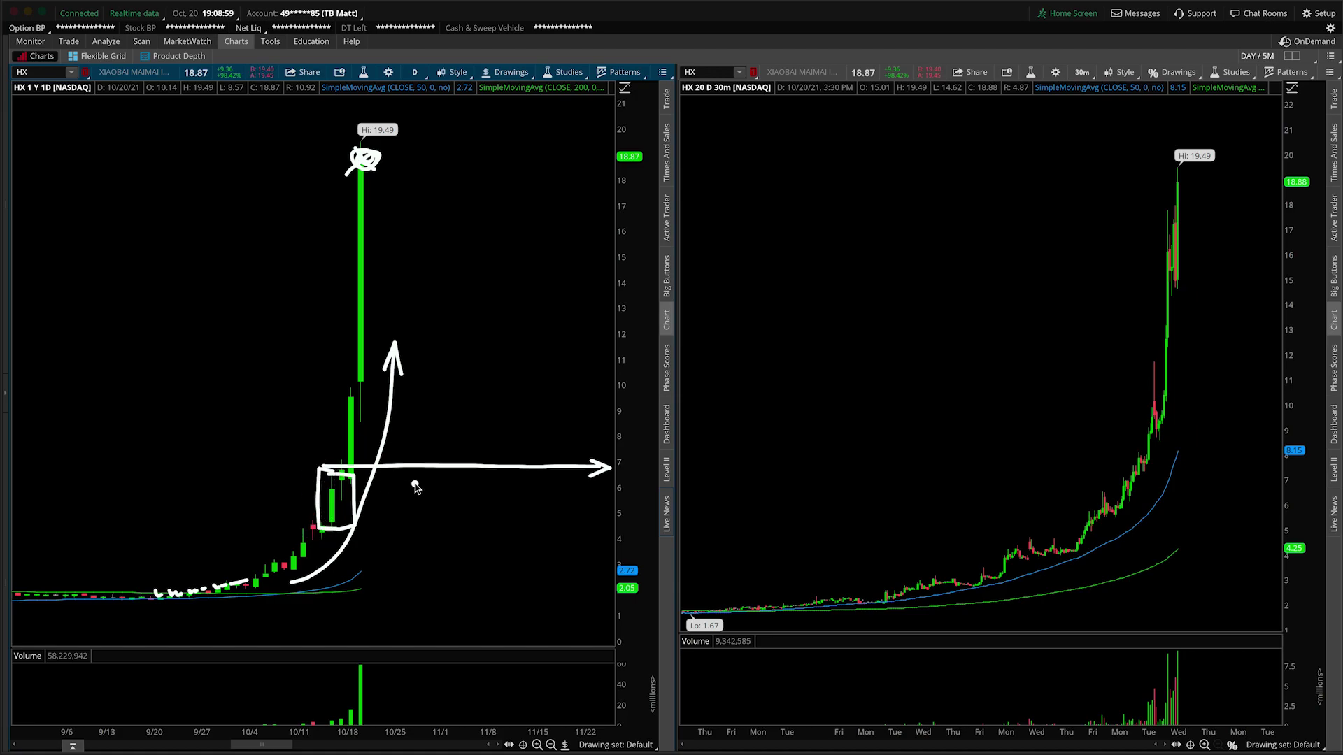
left_click_drag(384, 150, 403, 171)
left_click_drag(402, 147, 381, 173)
mouse_move(385, 152)
left_mouse_down()
mouse_move(370, 176)
mouse_move(391, 145)
mouse_move(340, 152)
left_mouse_up()
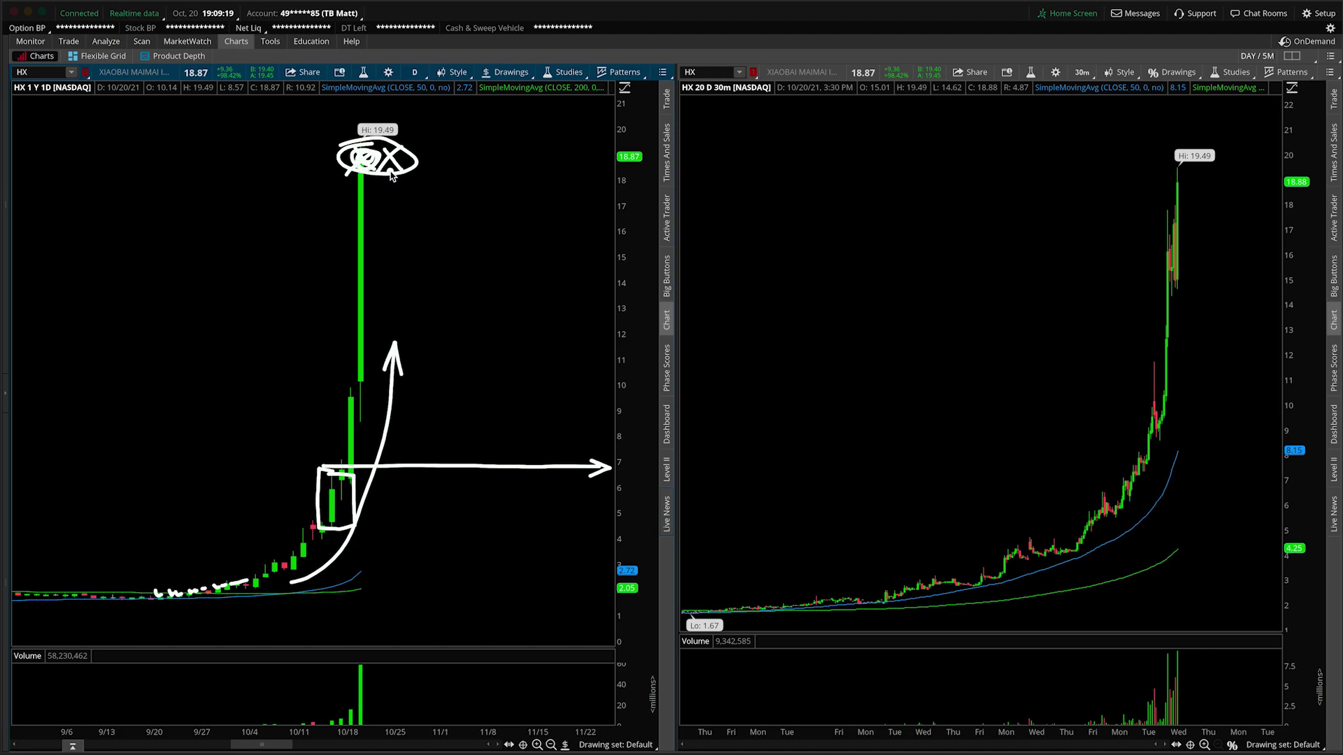
Erase old marks and sketch flag lines under 19.49 and near 16 with a zigzag between.
key("e")
left_click_drag(373, 157, 477, 158)
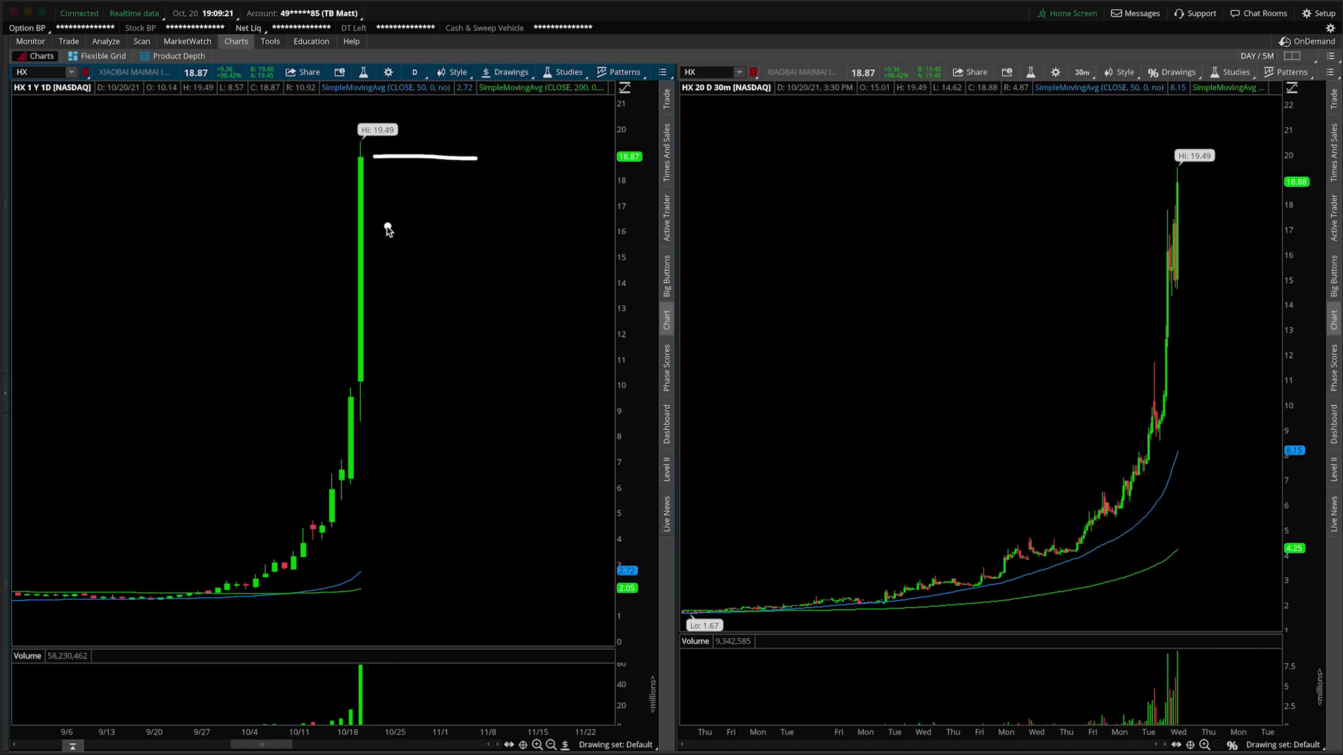
left_click_drag(369, 236, 519, 242)
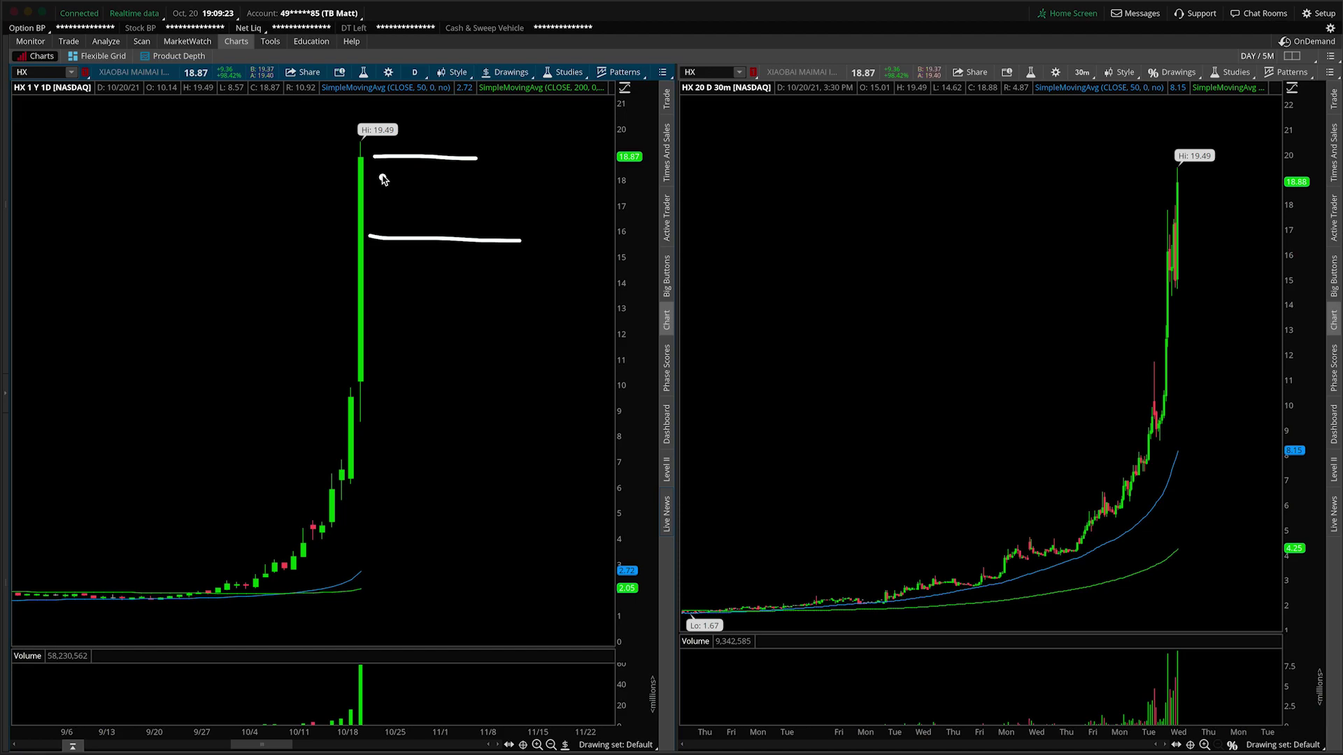
mouse_move(384, 173)
left_mouse_down()
mouse_move(398, 201)
mouse_move(542, 203)
mouse_move(517, 210)
left_mouse_up()
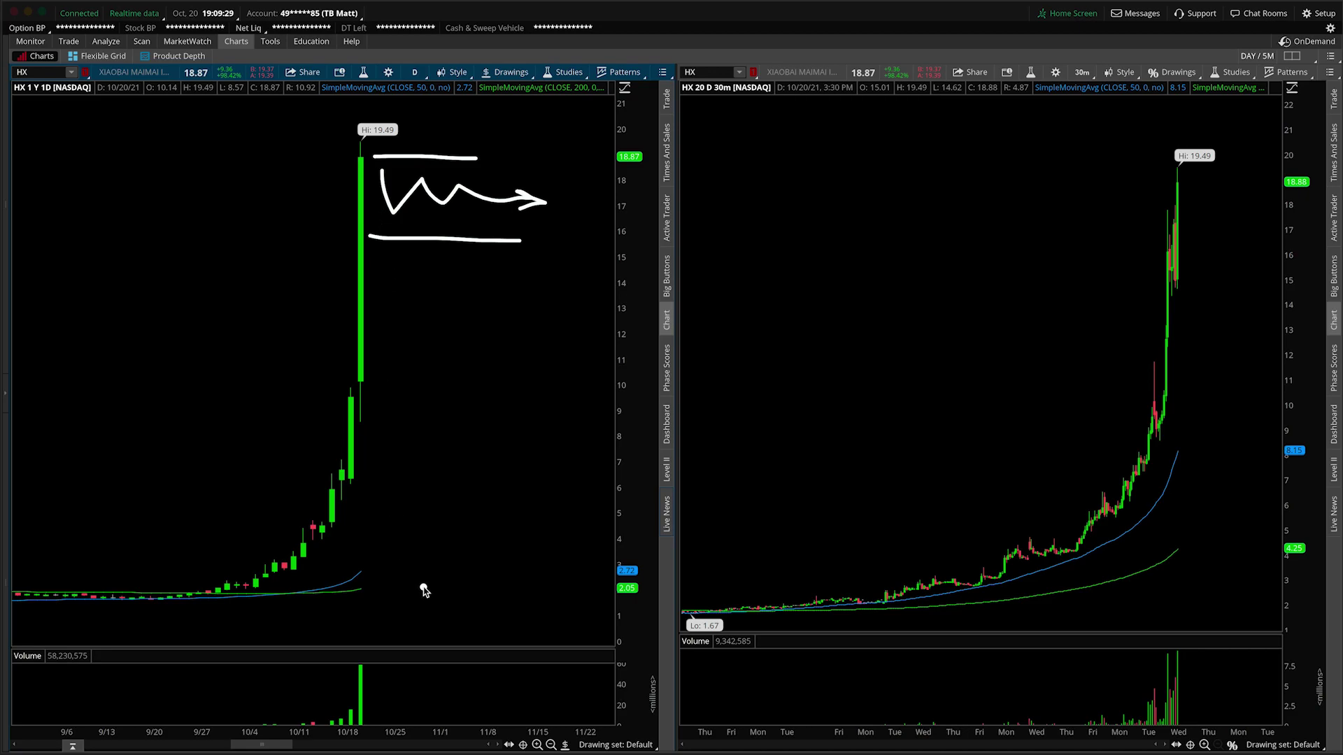
Sketch a volume-spike arrow and a pullback drop to about 4, then clear all freehand marks.
mouse_move(416, 604)
left_mouse_down()
mouse_move(396, 677)
mouse_move(375, 693)
mouse_move(394, 691)
left_mouse_up()
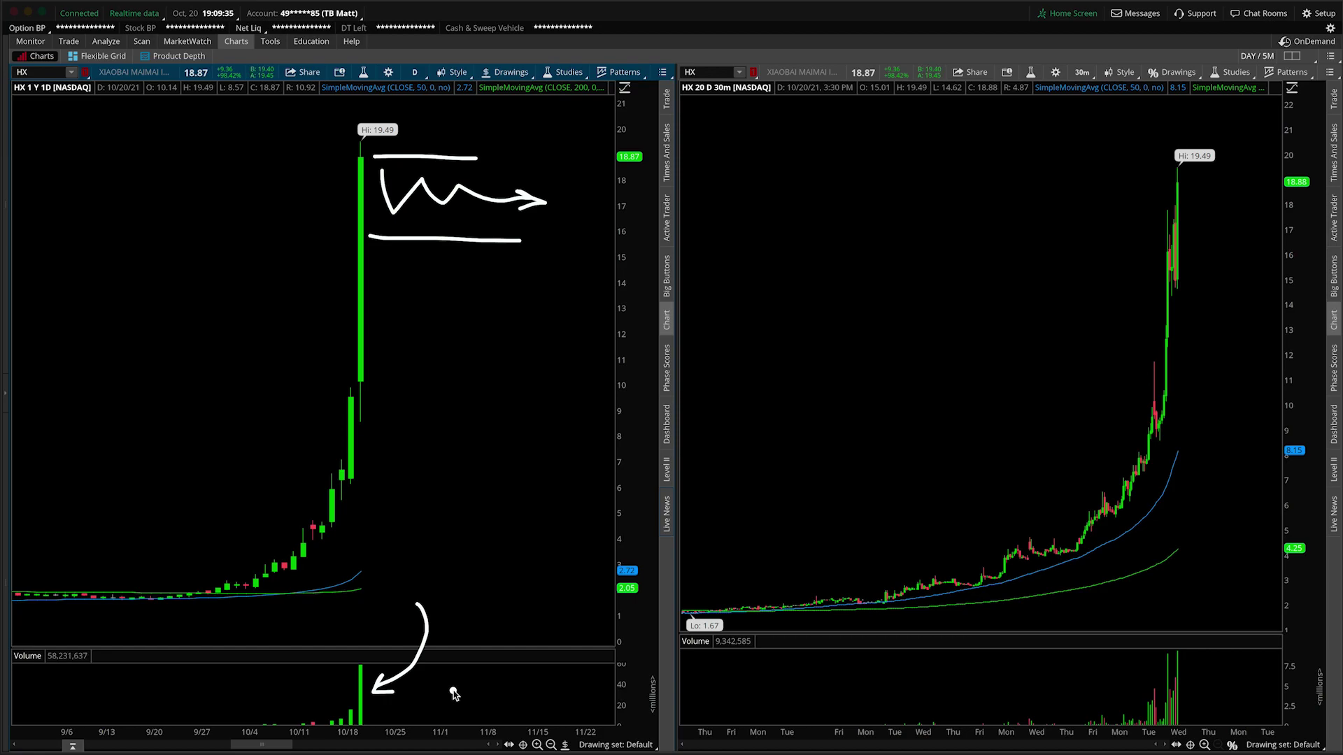
mouse_move(393, 199)
left_mouse_down()
mouse_move(499, 546)
mouse_move(508, 504)
mouse_move(500, 566)
left_mouse_up()
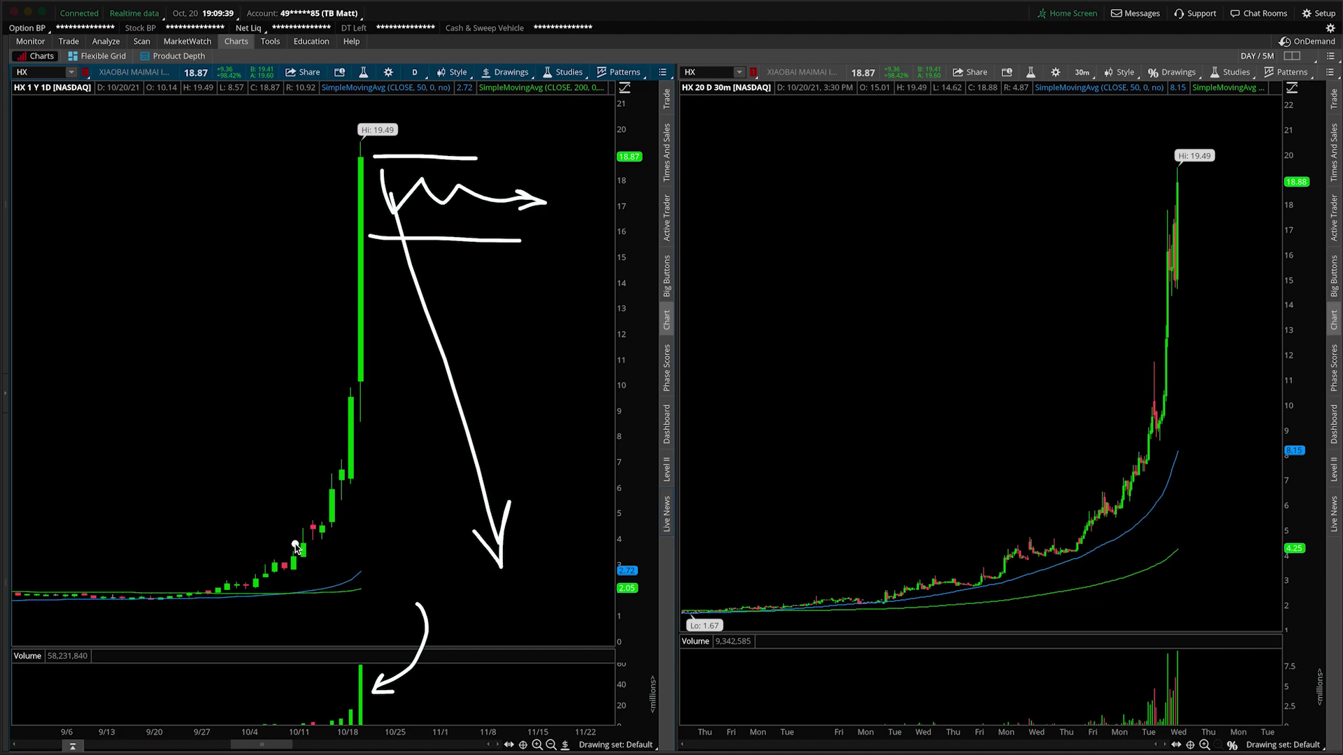
mouse_move(295, 546)
left_mouse_down()
mouse_move(585, 556)
mouse_move(587, 542)
left_mouse_up()
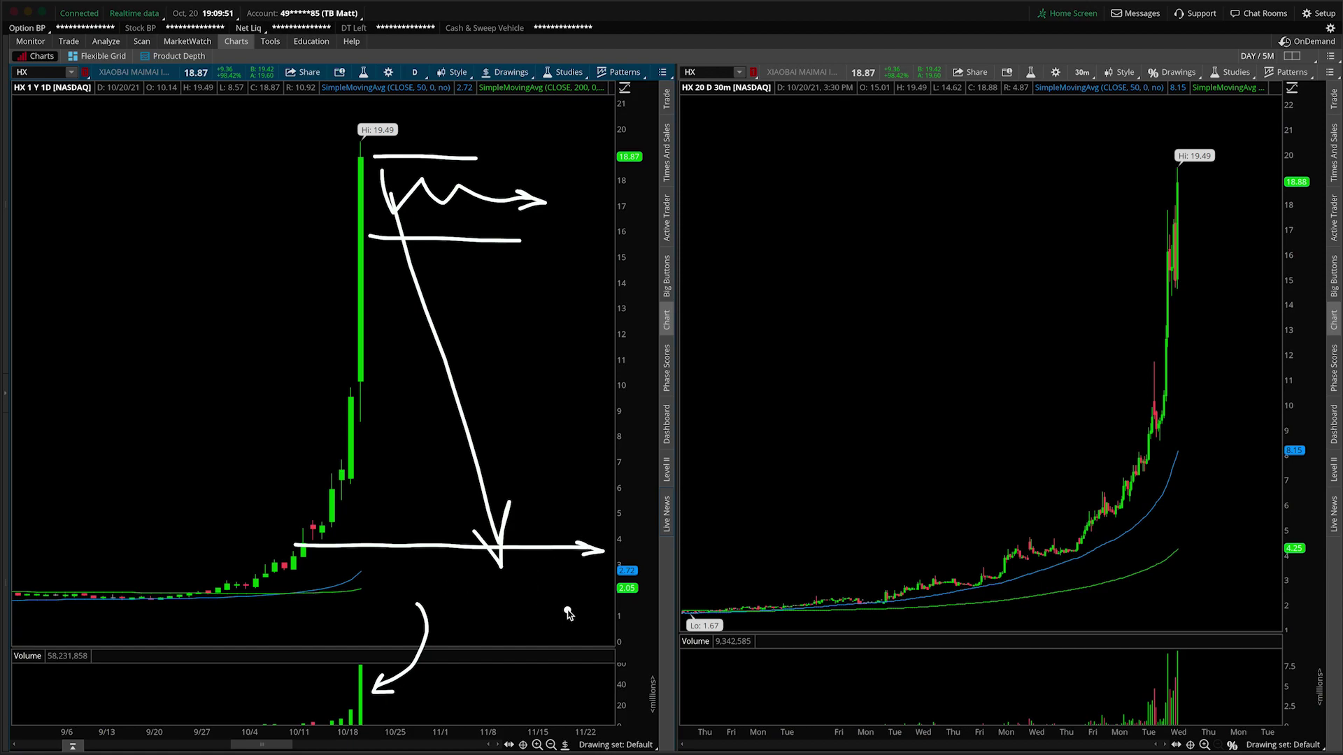
key("Escape")
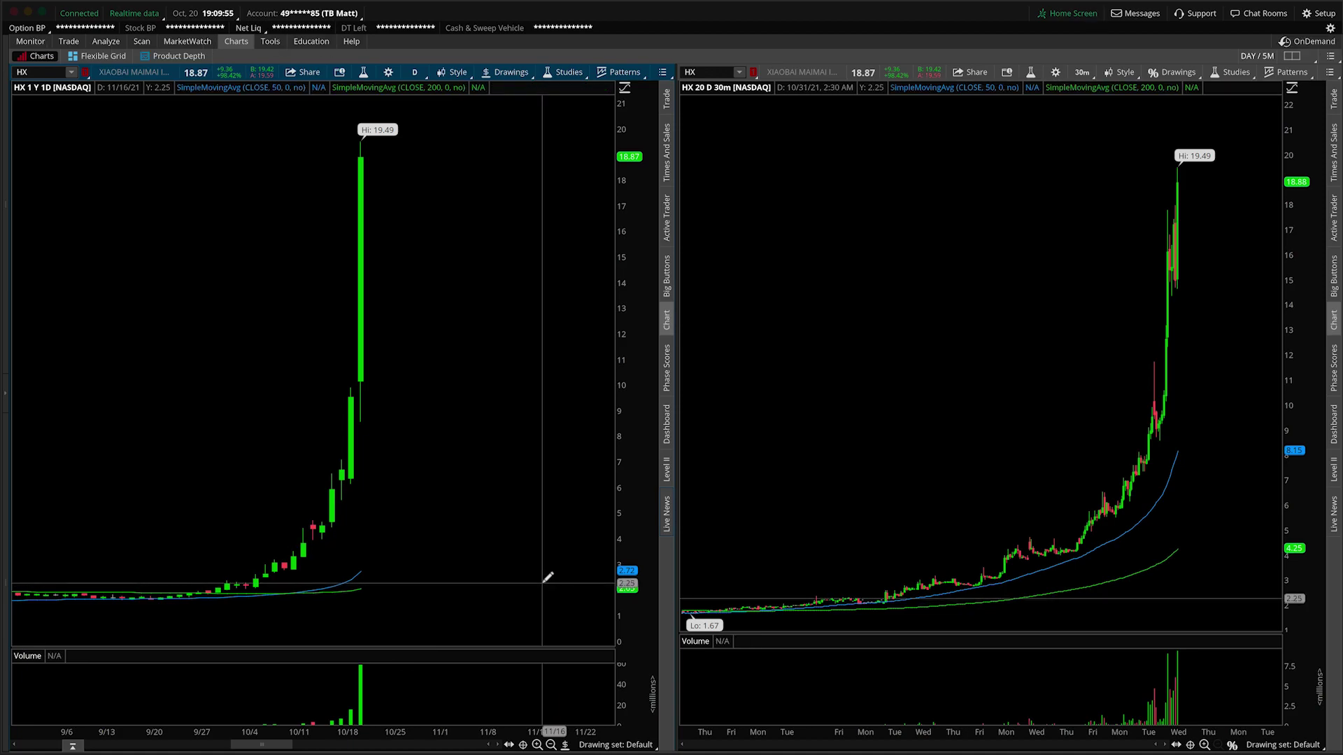
Place a $19.45 price level and show extended hours on the 30-minute chart, zoomed to recent days.
left_click(341, 142)
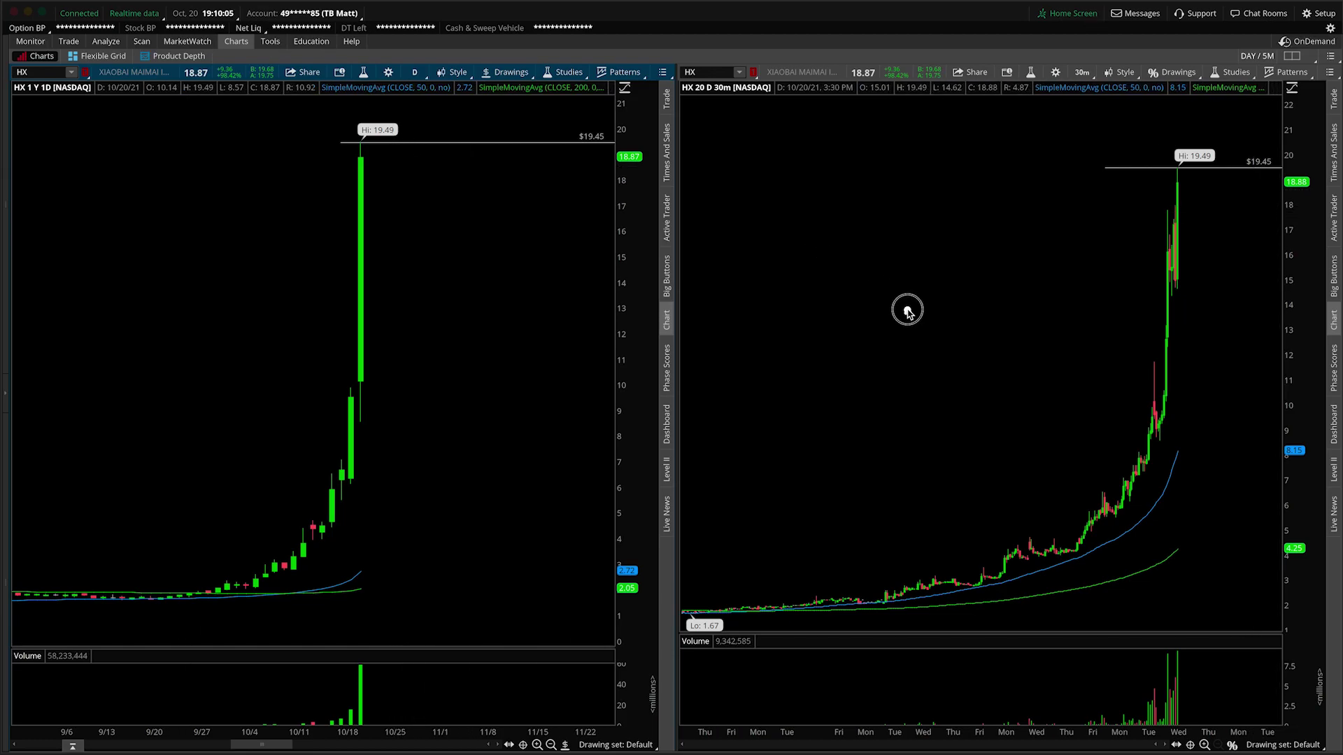
left_click_drag(907, 308, 927, 89)
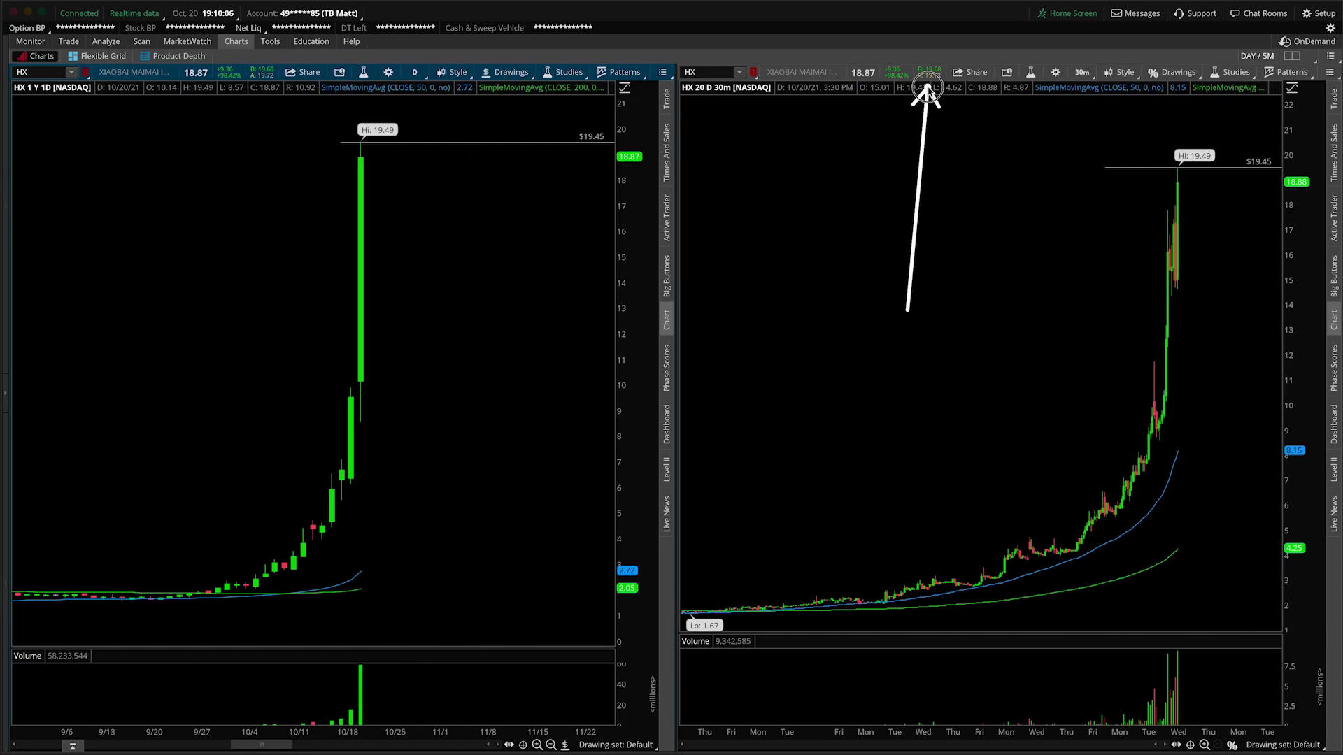
left_click(1123, 72)
left_click(1114, 209)
left_click(1127, 324)
left_click_drag(1112, 329, 925, 341)
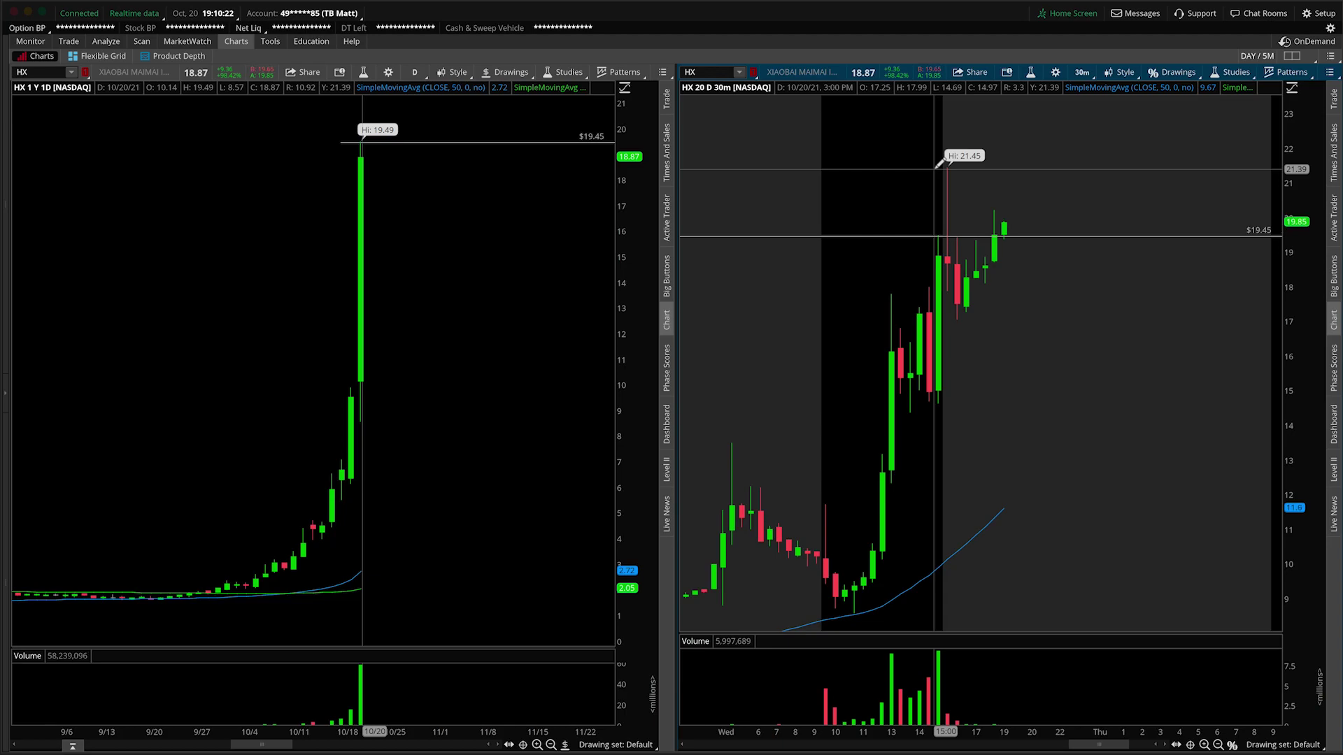
Add a $21.45 price level on the 30-minute chart, then hide extended hours again.
scroll(938, 165, "down", 5)
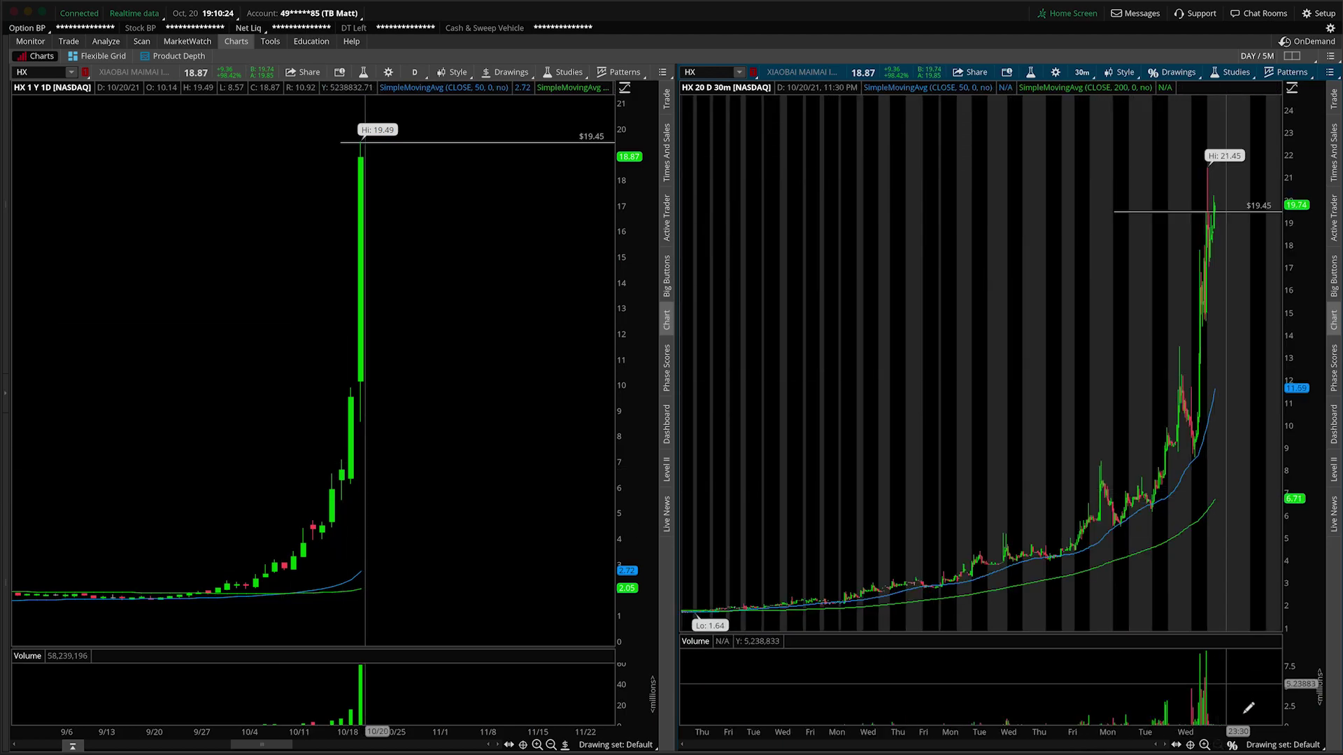
left_click(1234, 745)
left_click(1263, 480)
scroll(1271, 480, "up", 5)
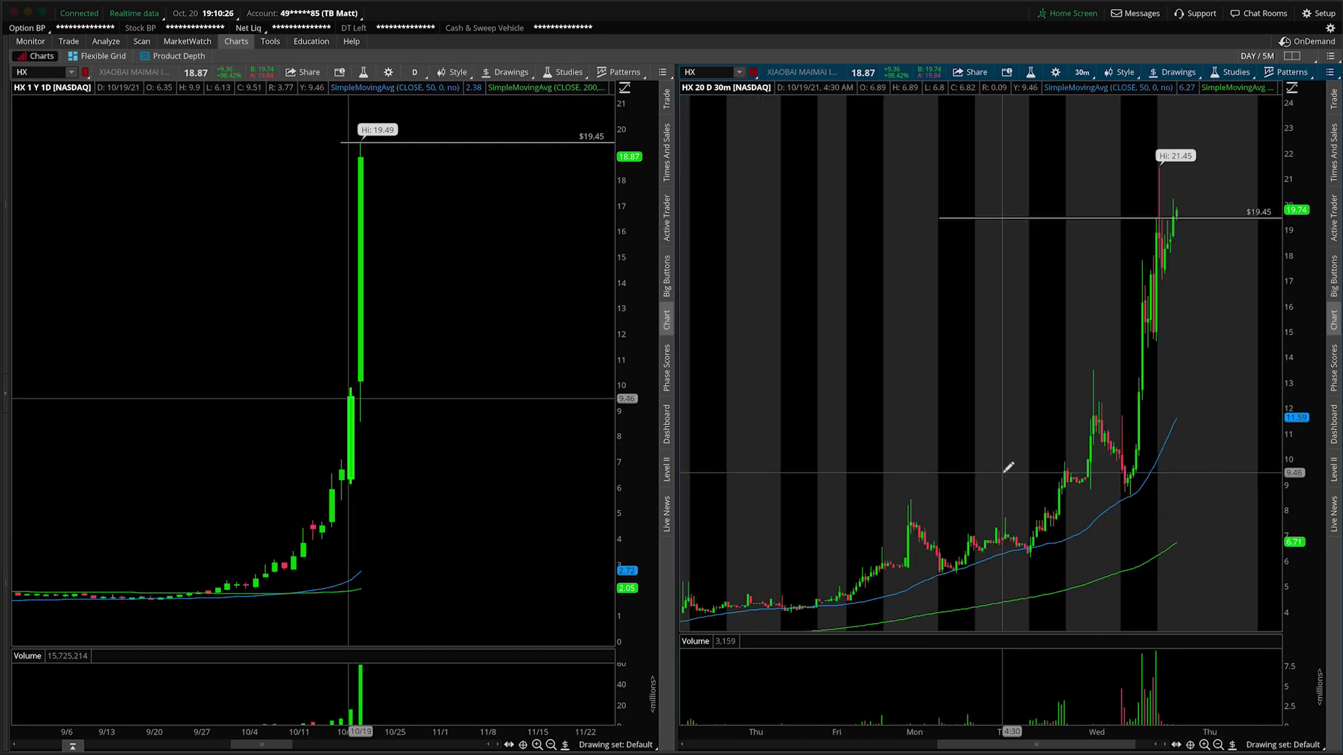
left_click(1129, 167)
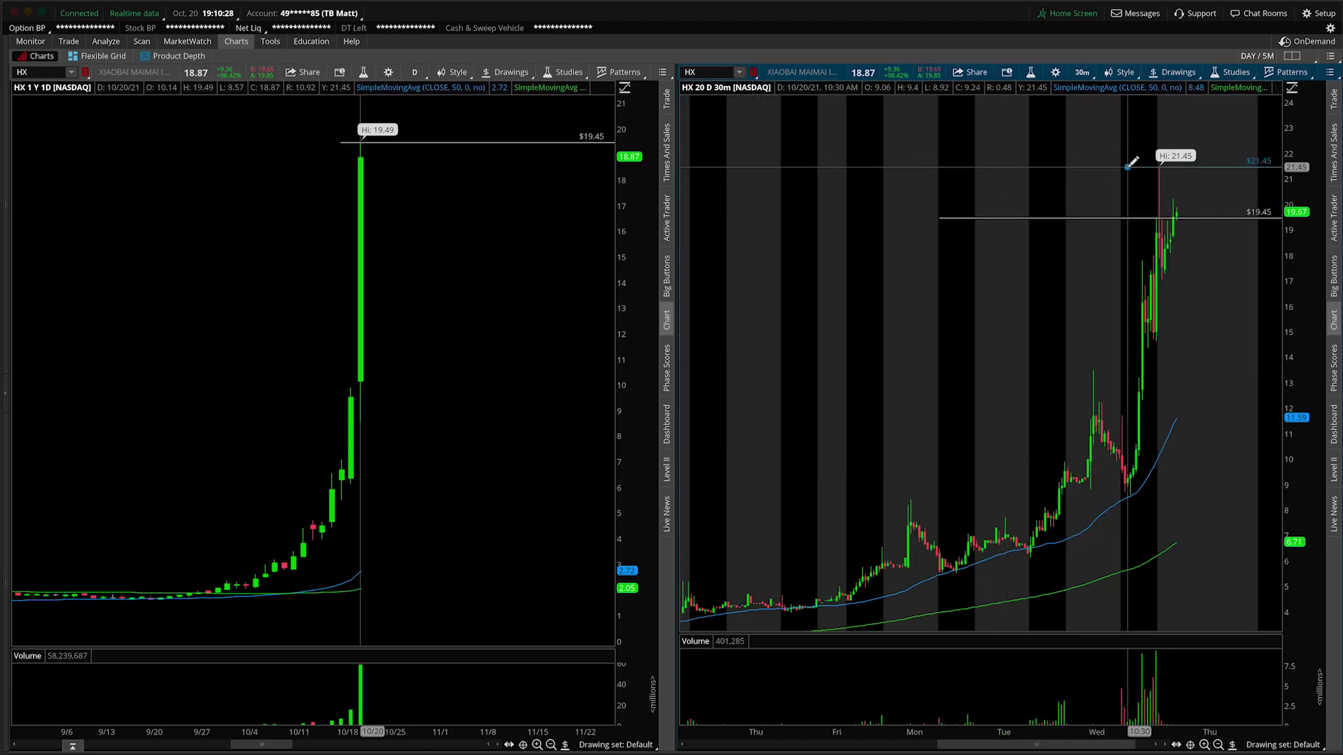
left_click(1121, 72)
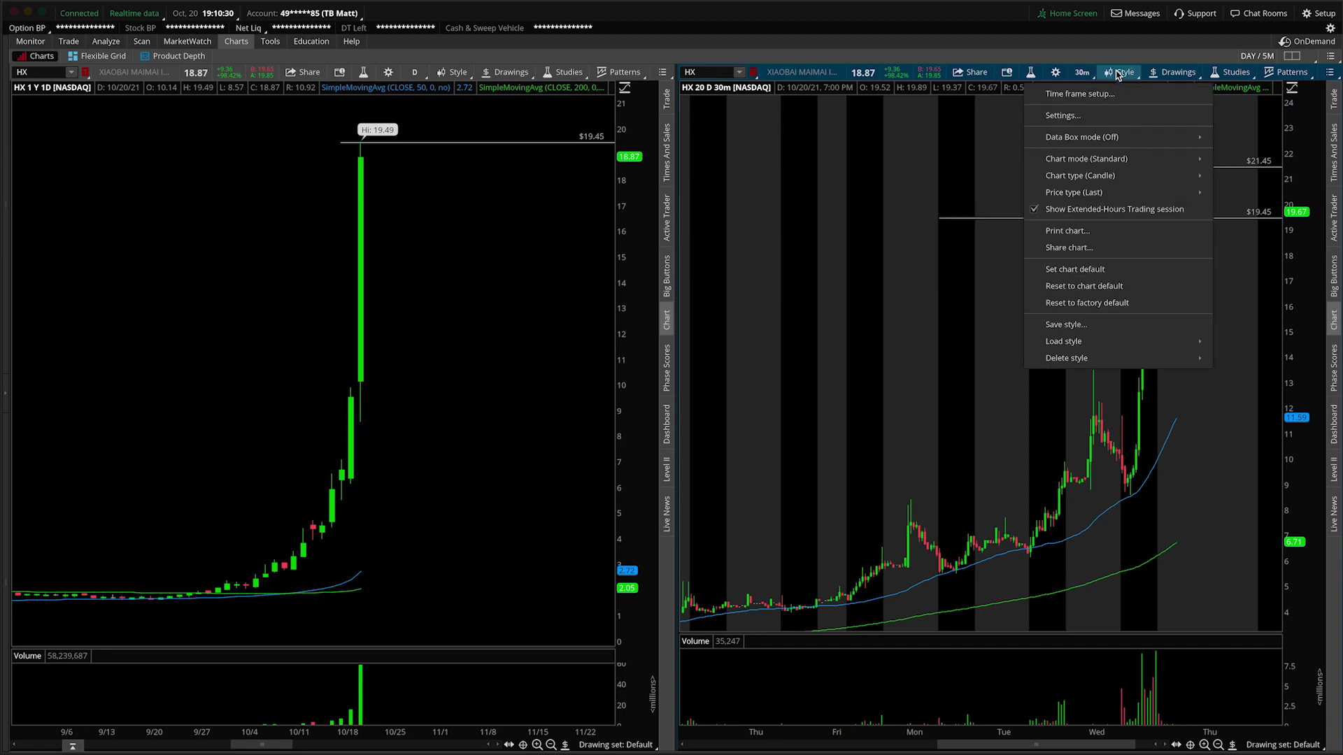
left_click(1113, 206)
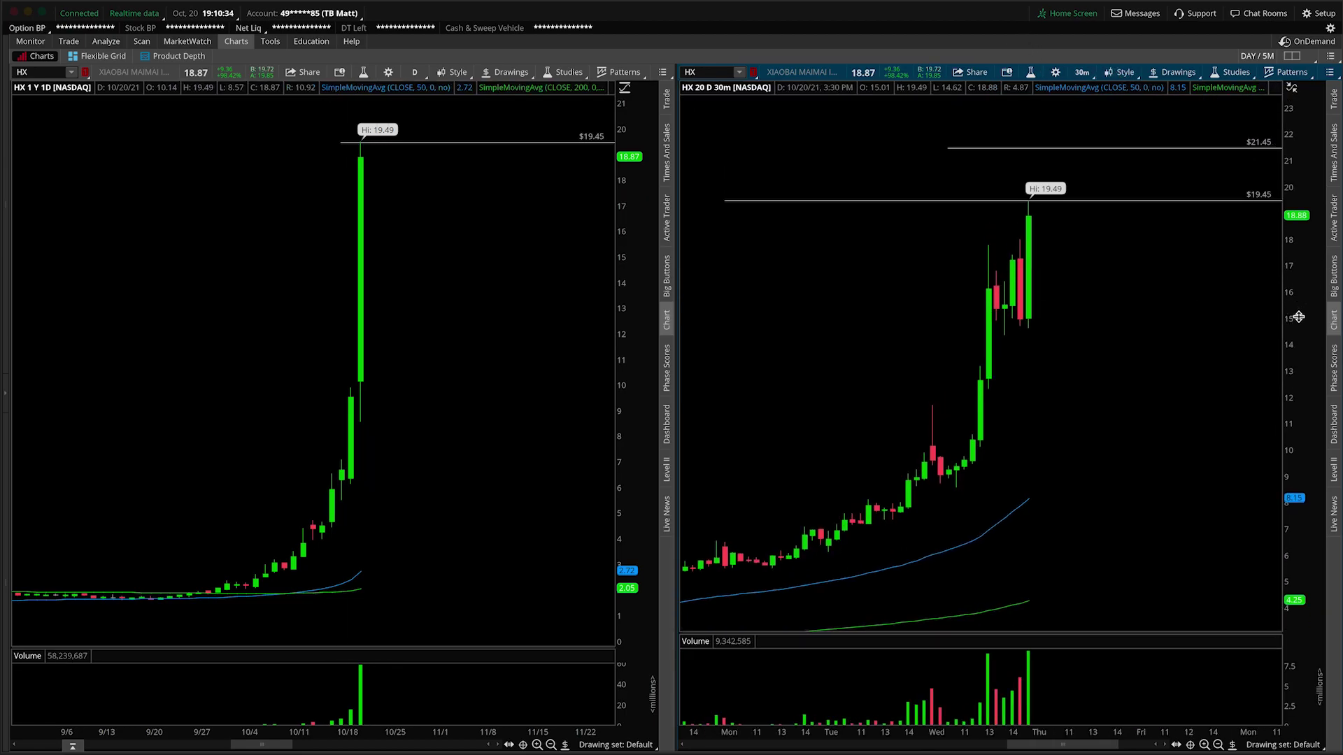
Sketch a zigzag and pullback arrow between $21.45 and $19.45, clear them, then sketch support near 15.
mouse_move(1048, 168)
left_mouse_down()
mouse_move(1076, 185)
mouse_move(1123, 166)
mouse_move(1163, 179)
mouse_move(1192, 128)
mouse_move(1179, 135)
mouse_move(1284, 159)
mouse_move(1282, 125)
mouse_move(1239, 139)
left_mouse_up()
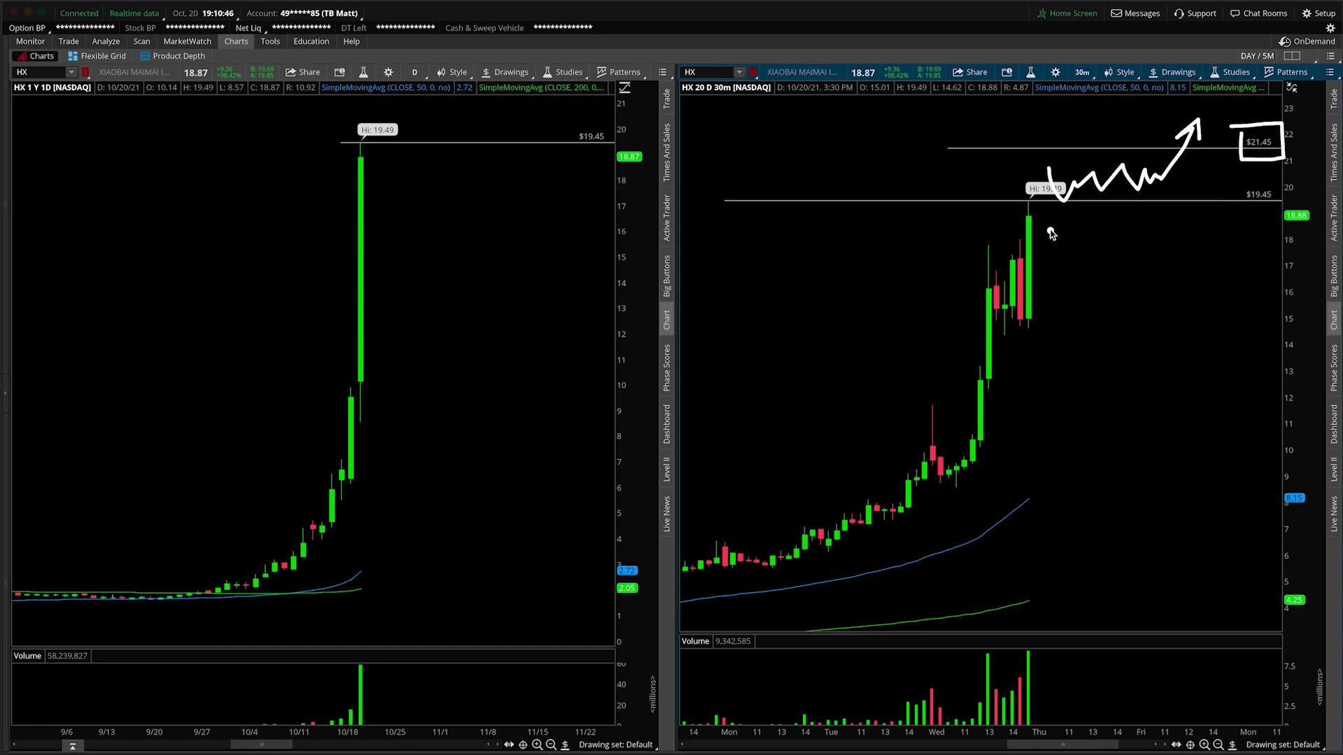
mouse_move(1050, 170)
left_mouse_down()
mouse_move(1084, 203)
mouse_move(1103, 257)
mouse_move(1089, 248)
left_mouse_up()
key("e")
left_click_drag(974, 327, 1267, 331)
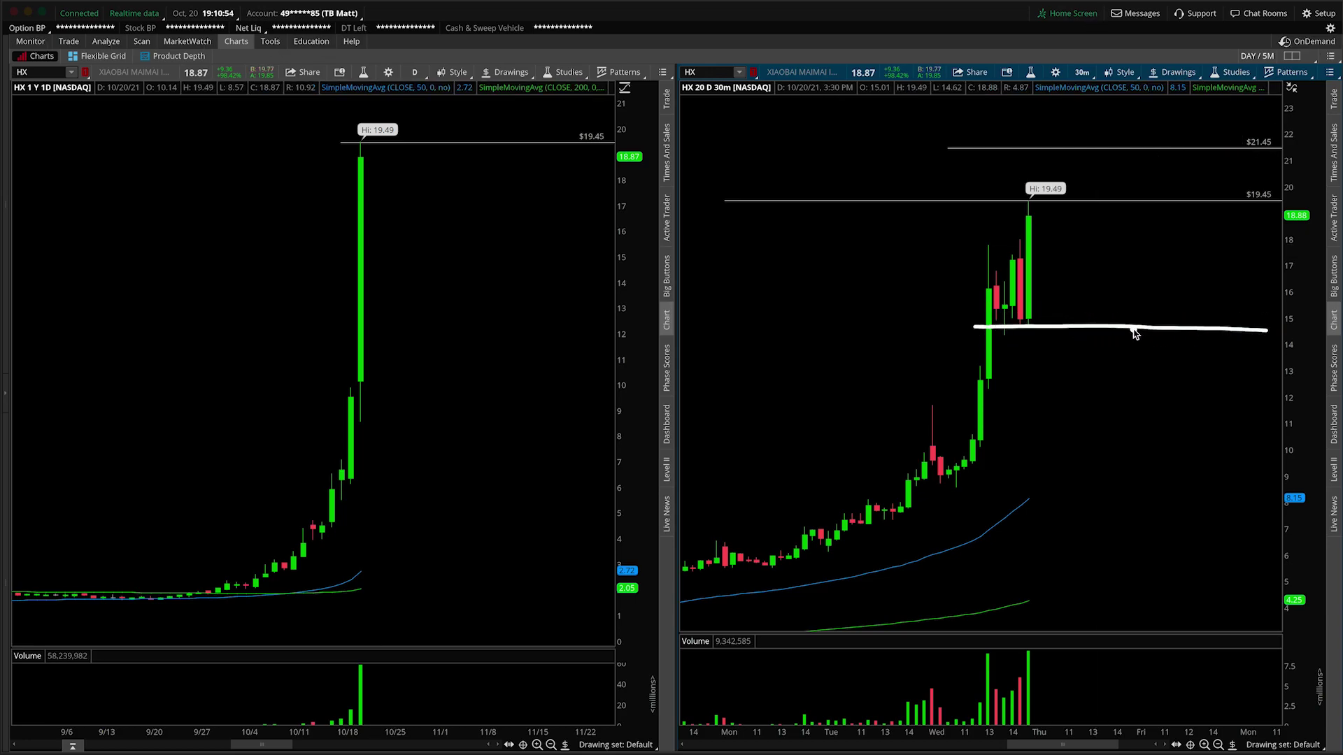
Clear the sketch near 15 and place a $14.75 price level at the candle lows.
key("e")
left_click(1233, 745)
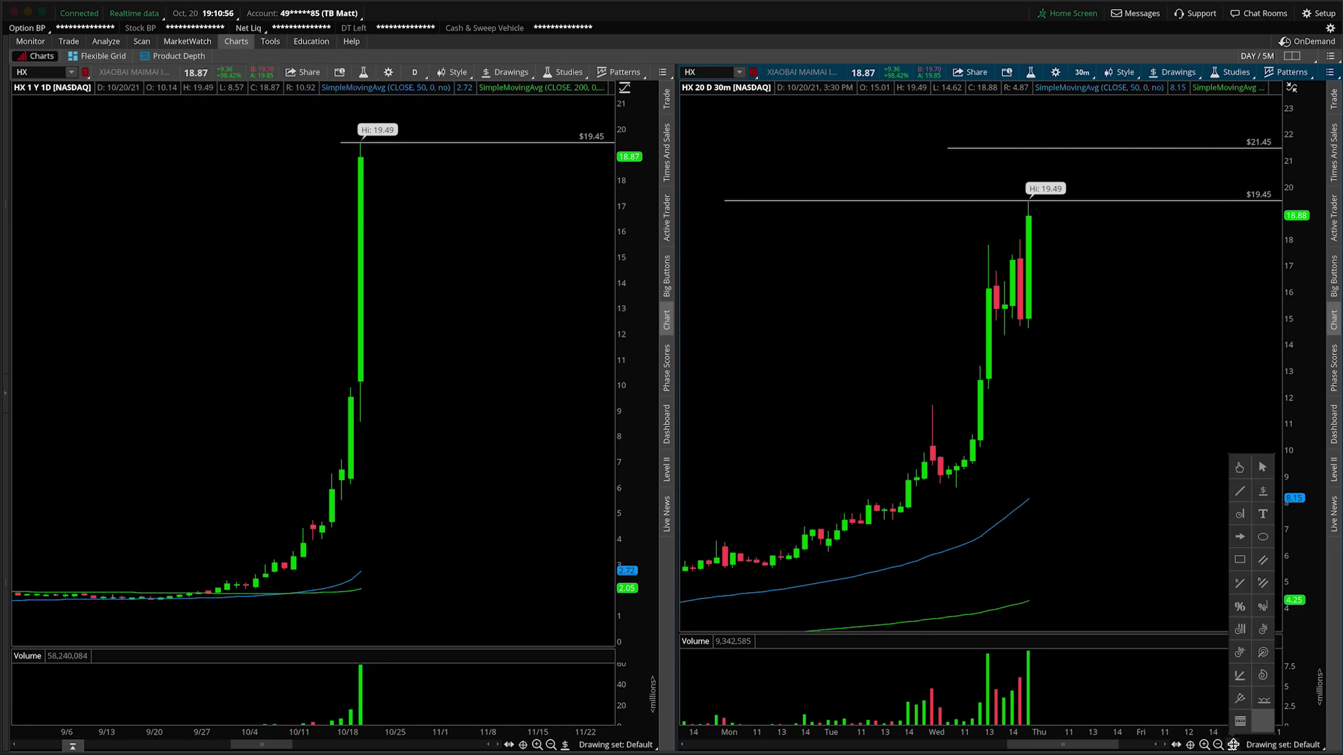
left_click(1237, 496)
left_click(988, 323)
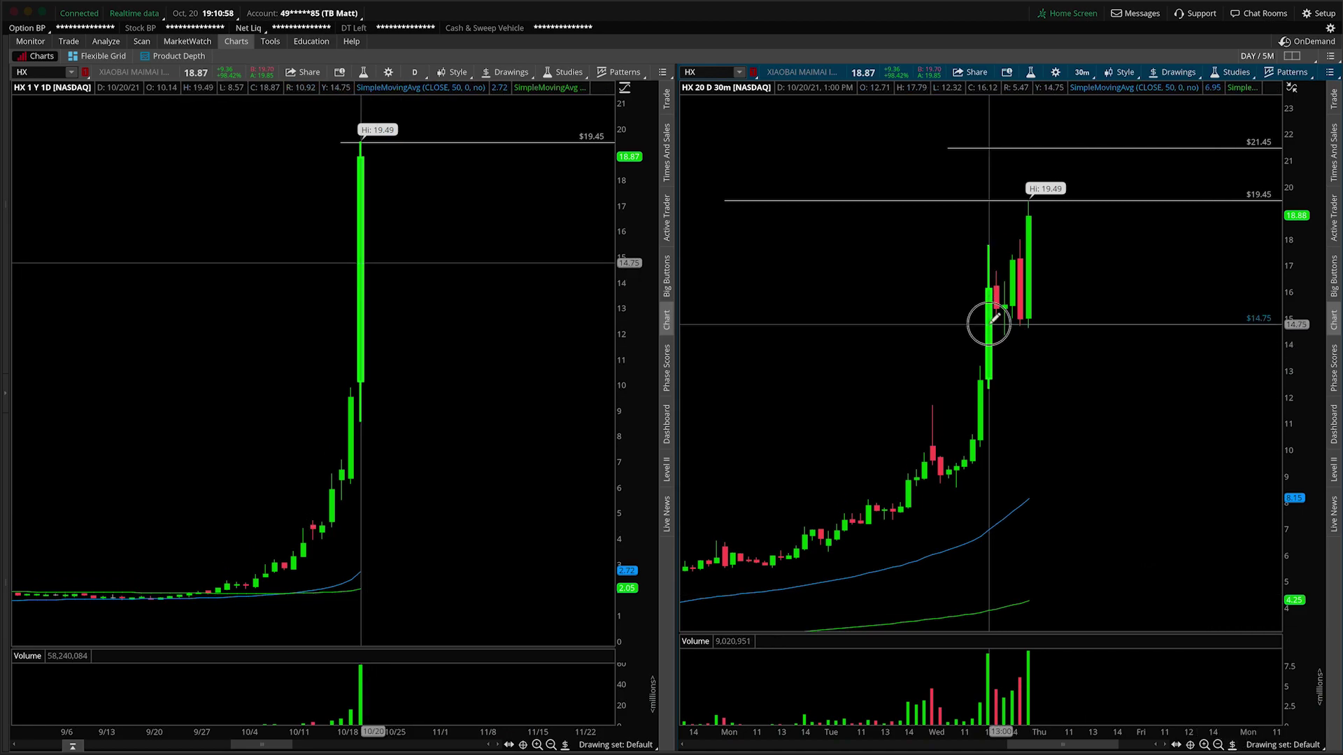
Draw a Fibonacci retracement from the $8.54 low to the 19.49 high, then open its options.
left_click(1232, 745)
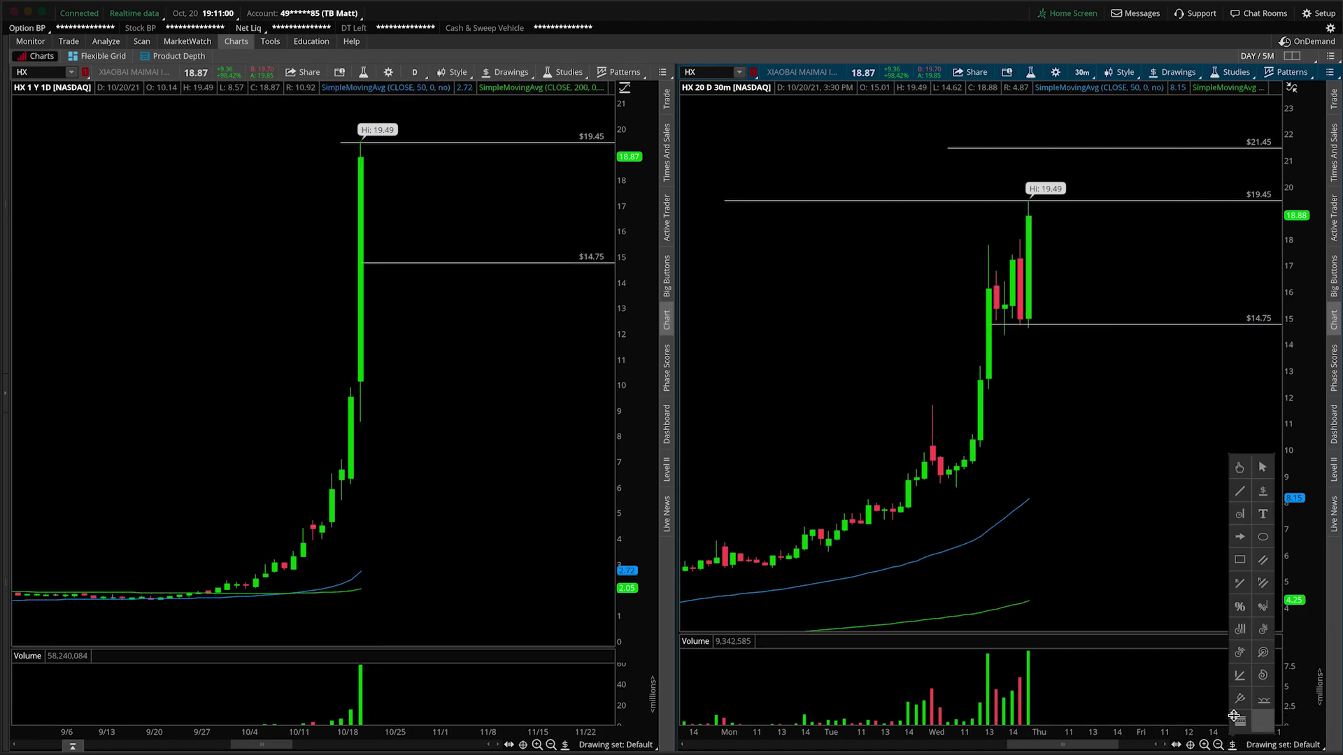
left_click(1242, 609)
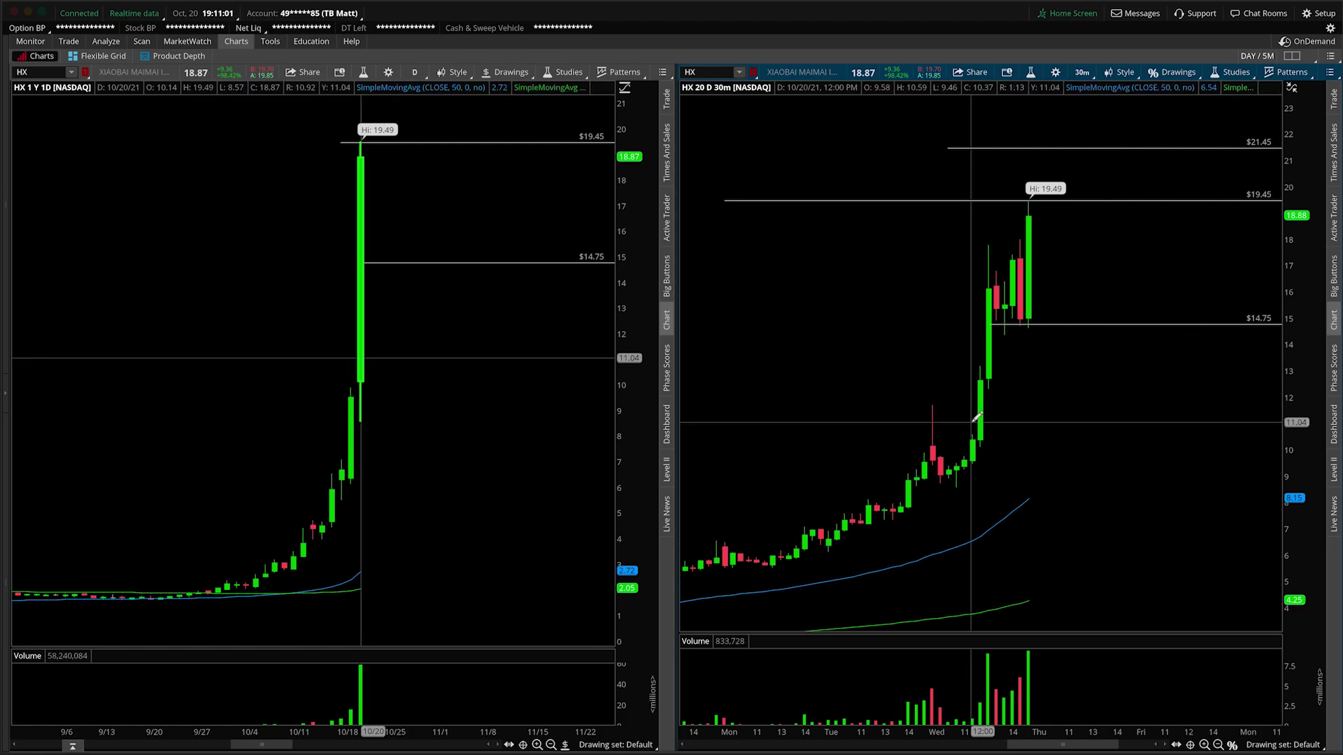
left_click(955, 488)
left_click(979, 454)
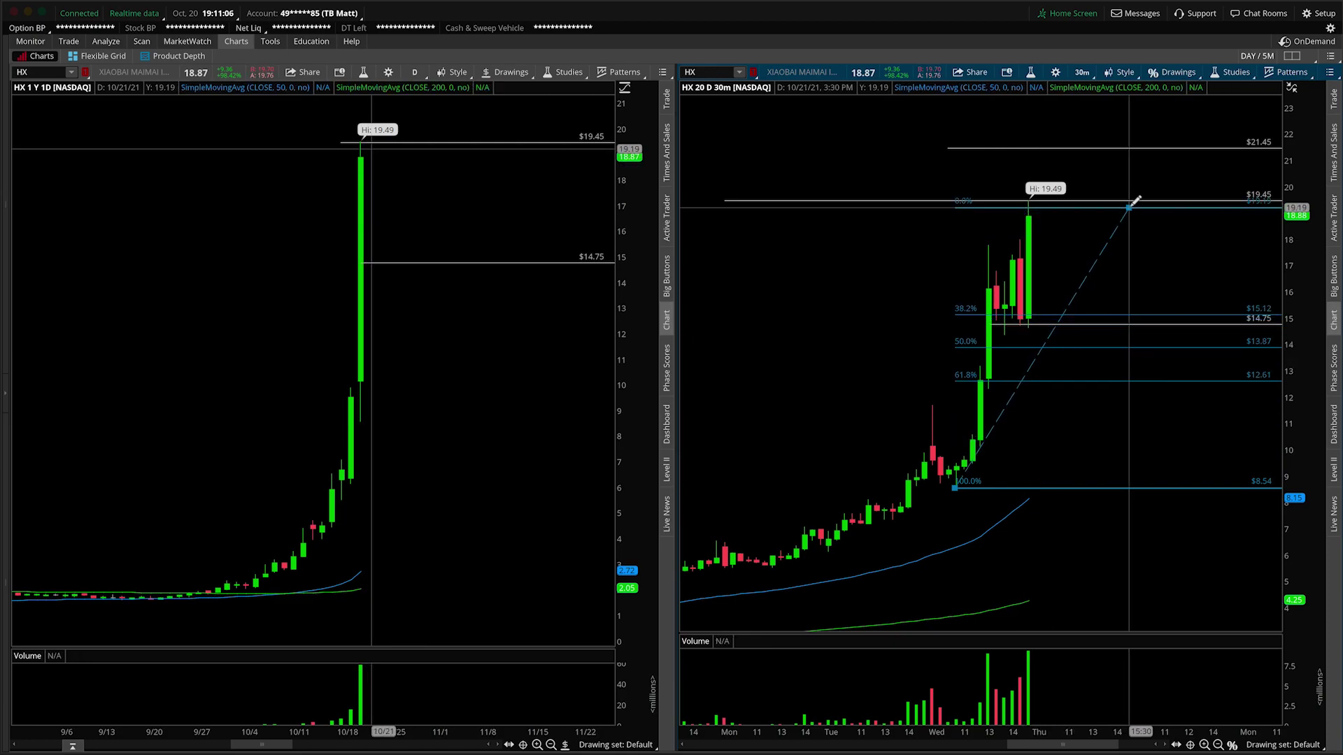
left_click(1134, 201)
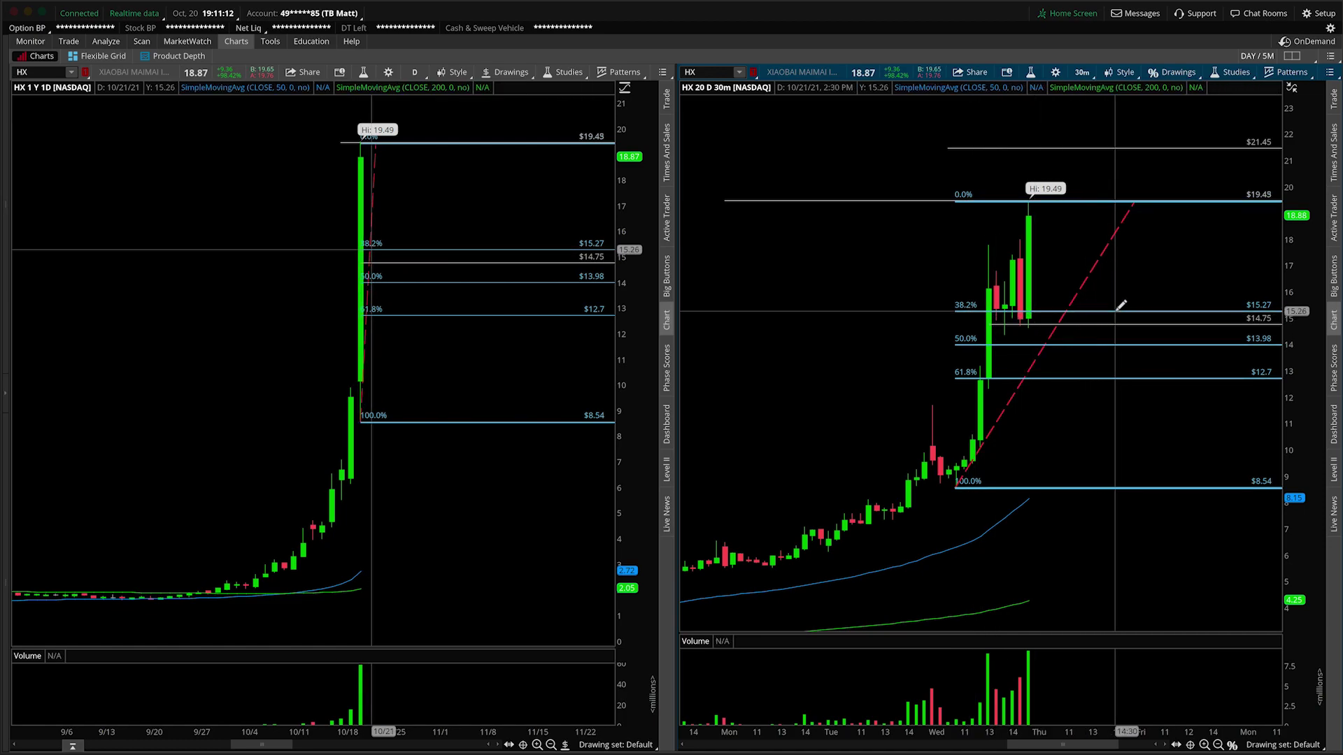
mouse_move(1121, 305)
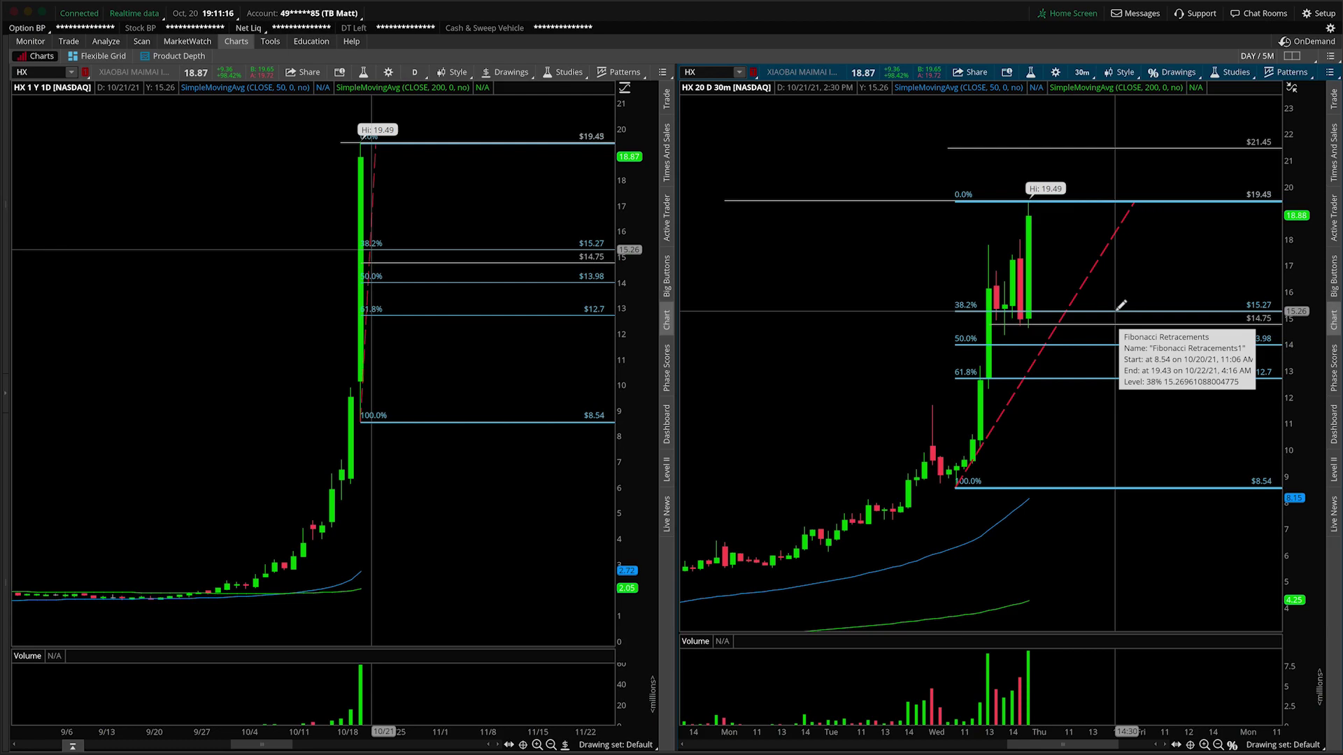
left_click_drag(1026, 314, 1100, 318)
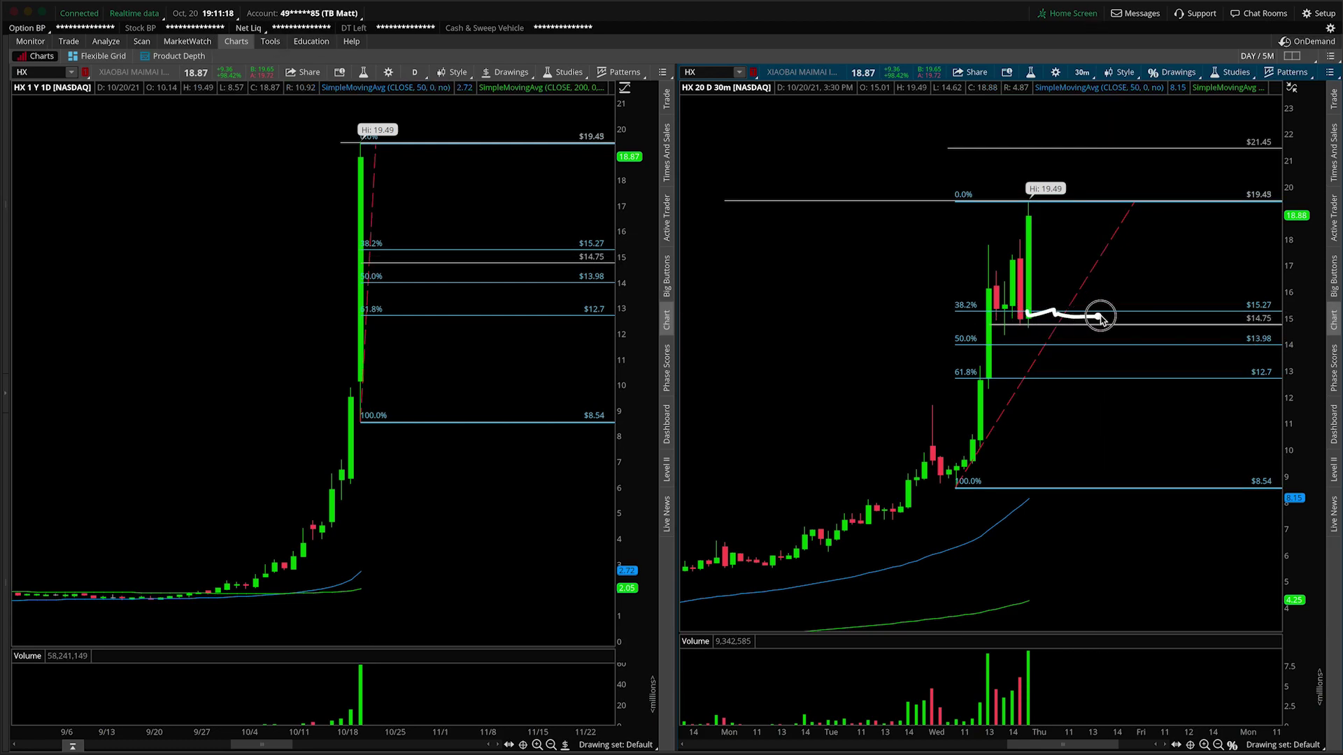
left_click_drag(992, 325, 1056, 325)
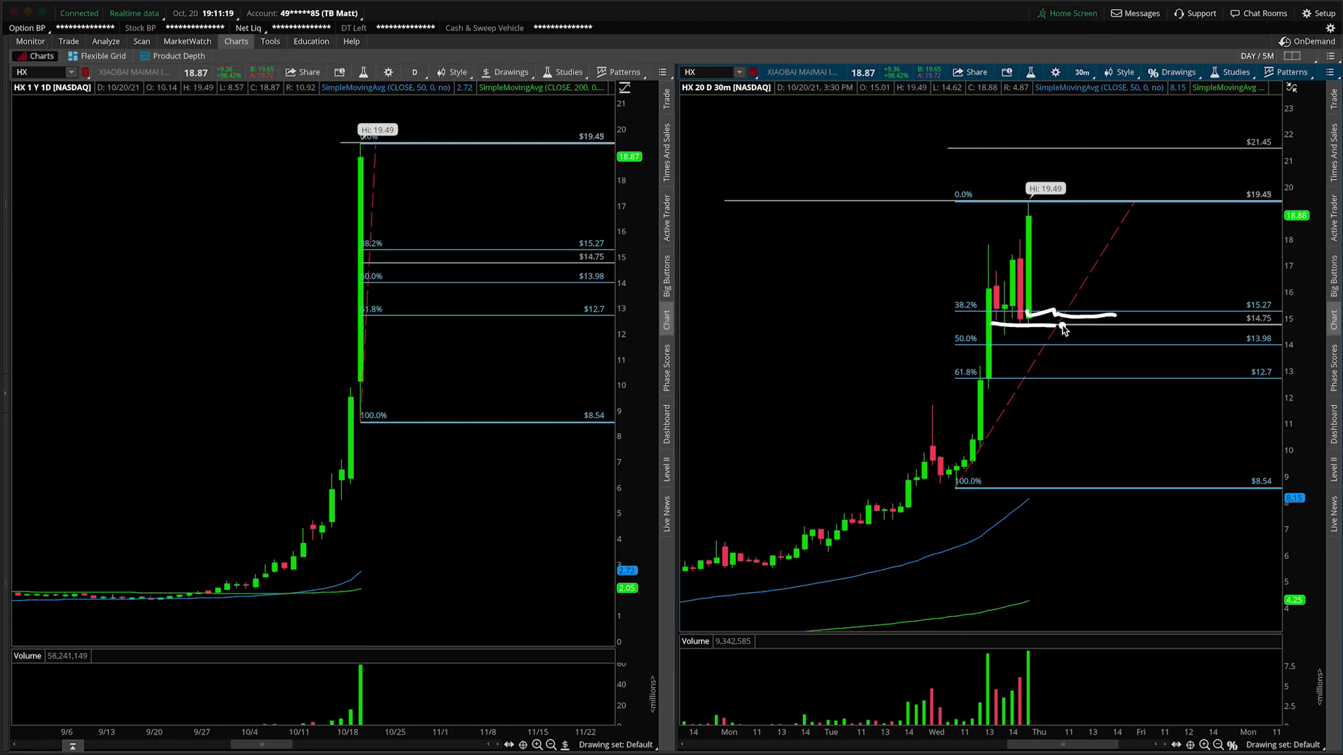
right_click(1103, 311)
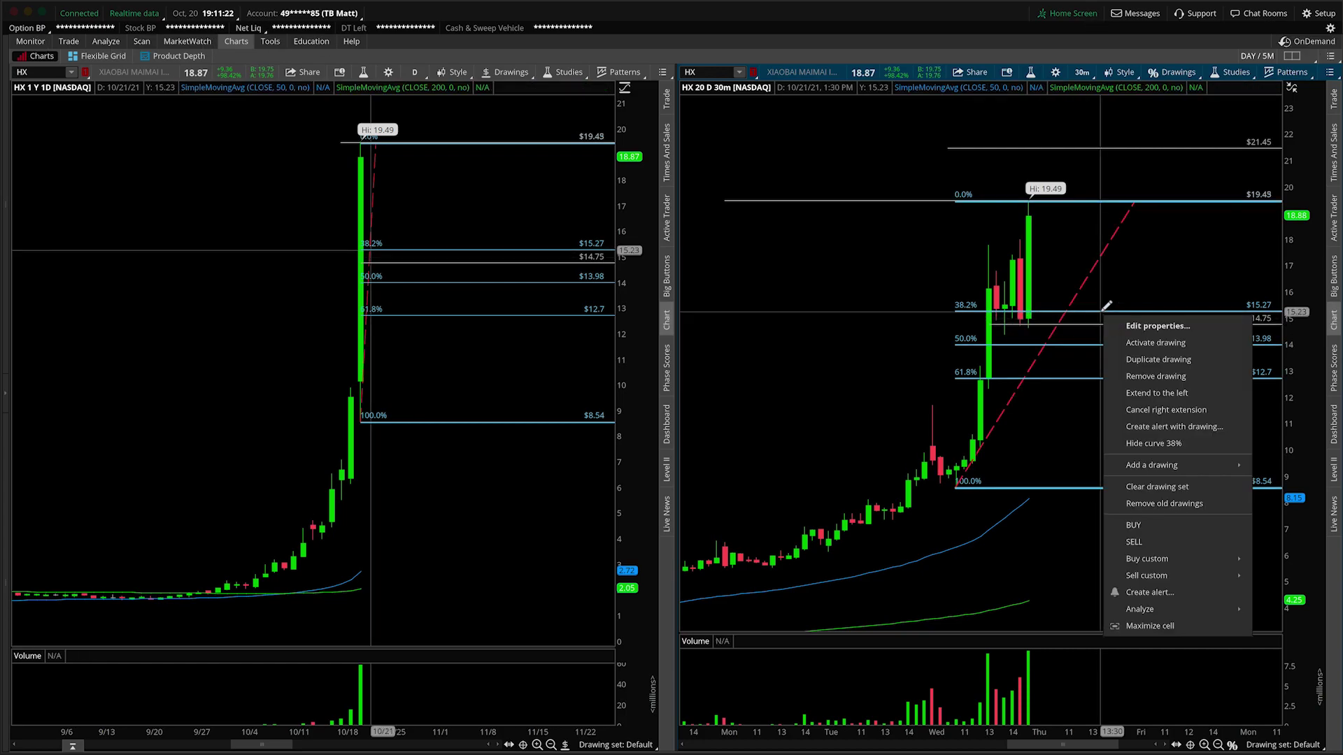
left_click(1178, 377)
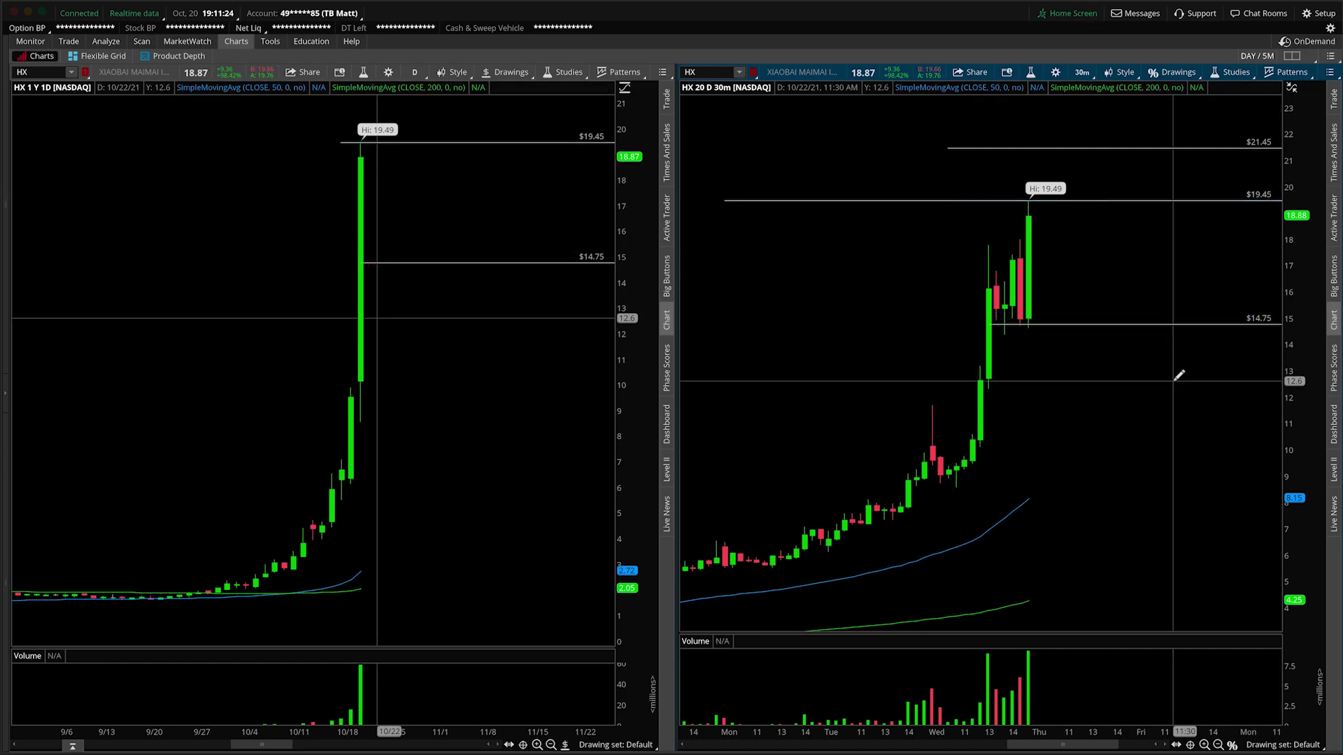
mouse_move(1051, 218)
left_mouse_down()
mouse_move(1053, 297)
mouse_move(1078, 252)
mouse_move(1101, 271)
mouse_move(1126, 244)
mouse_move(1150, 277)
mouse_move(1234, 266)
mouse_move(1230, 257)
mouse_move(1257, 266)
mouse_move(1226, 276)
left_mouse_up()
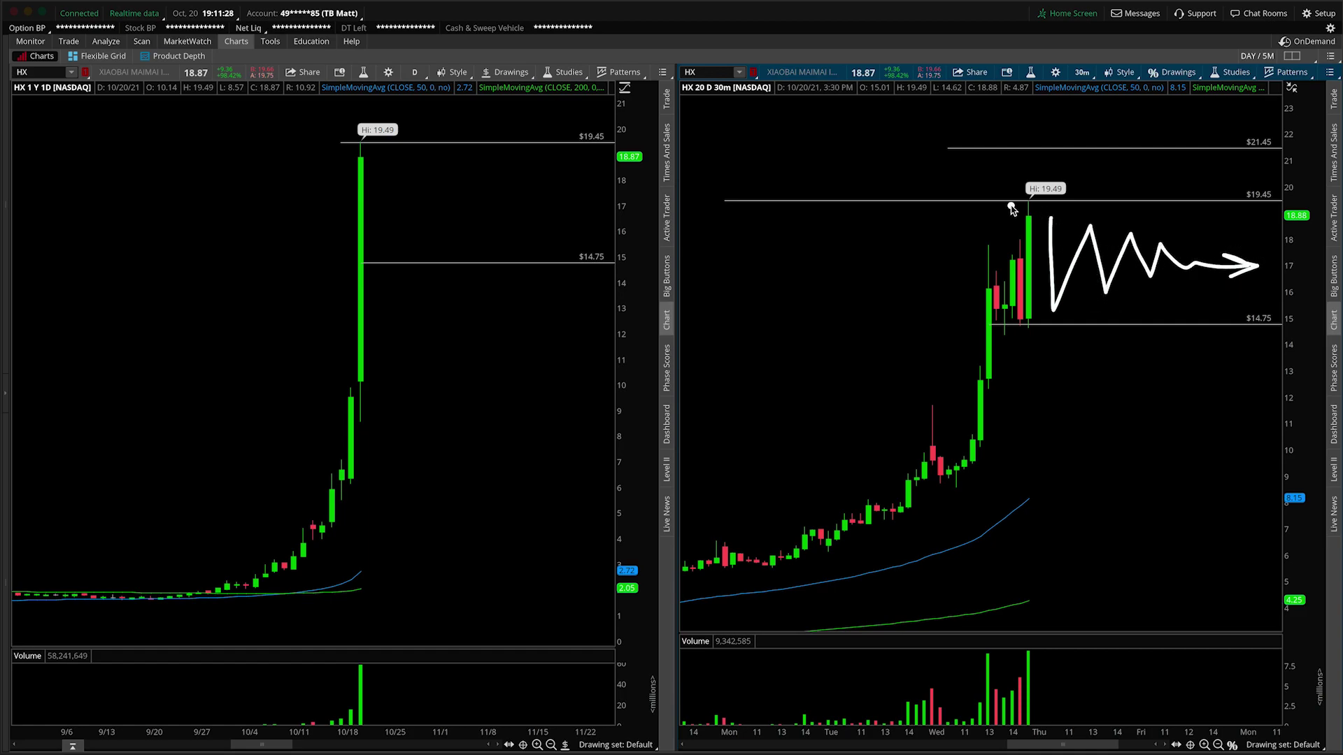
left_click_drag(1012, 208, 1189, 244)
mouse_move(1006, 325)
left_mouse_down()
mouse_move(1183, 283)
mouse_move(1198, 167)
mouse_move(1212, 155)
mouse_move(1216, 180)
left_mouse_up()
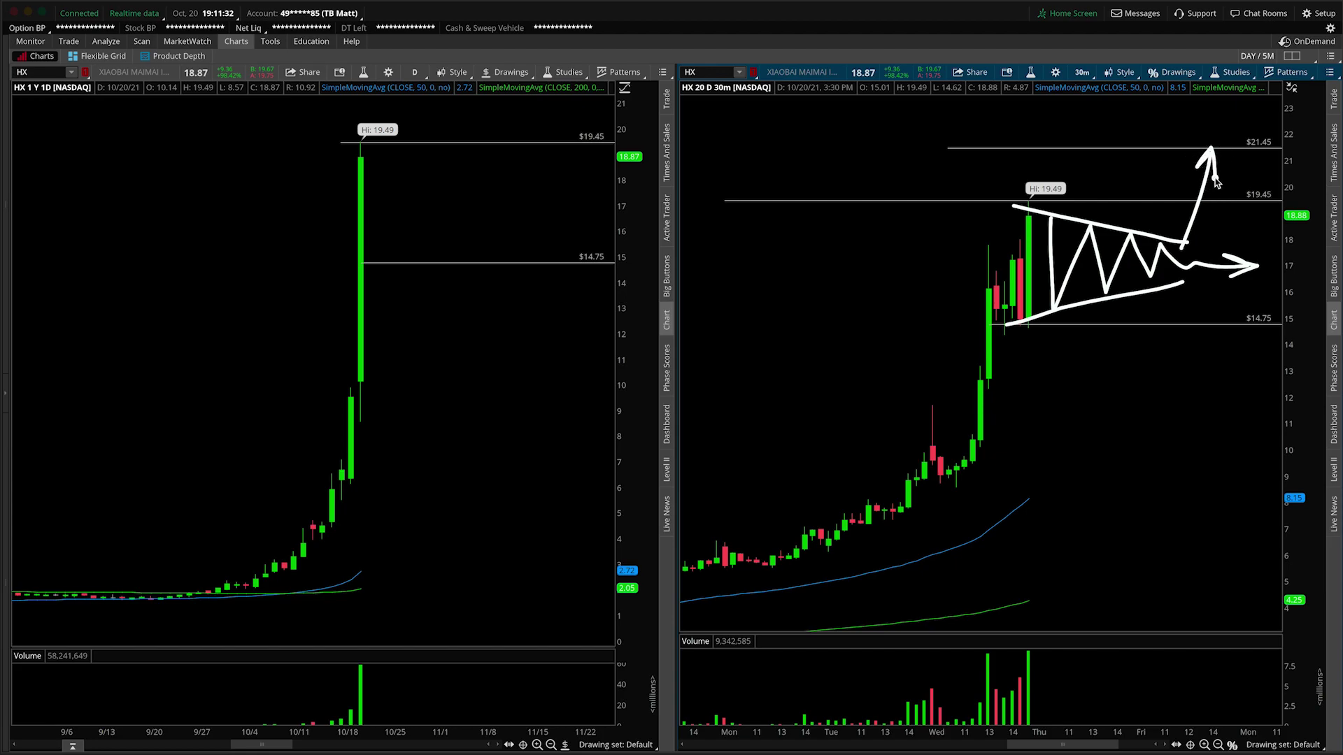
mouse_move(1234, 324)
left_mouse_down()
mouse_move(1280, 338)
mouse_move(1285, 319)
mouse_move(1236, 309)
left_mouse_up()
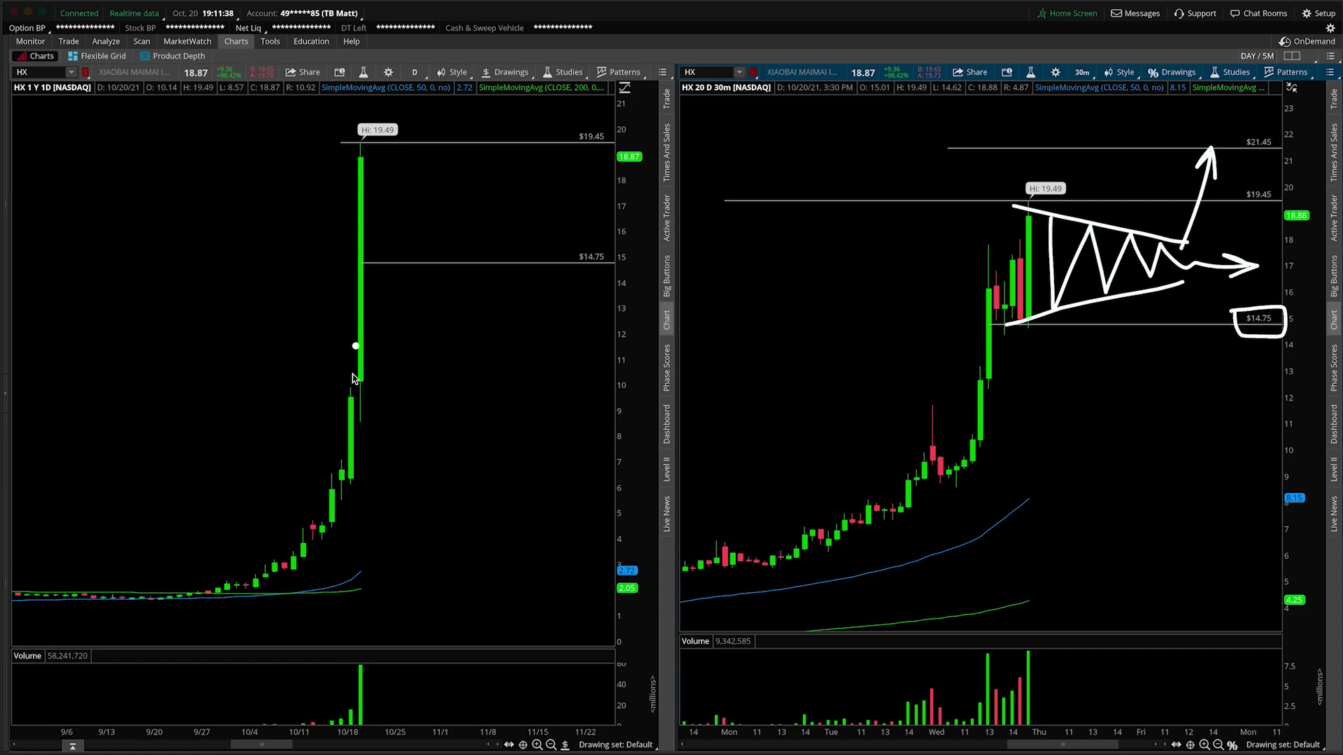
mouse_move(341, 463)
left_mouse_down()
mouse_move(266, 576)
mouse_move(404, 508)
mouse_move(282, 461)
mouse_move(245, 494)
left_mouse_up()
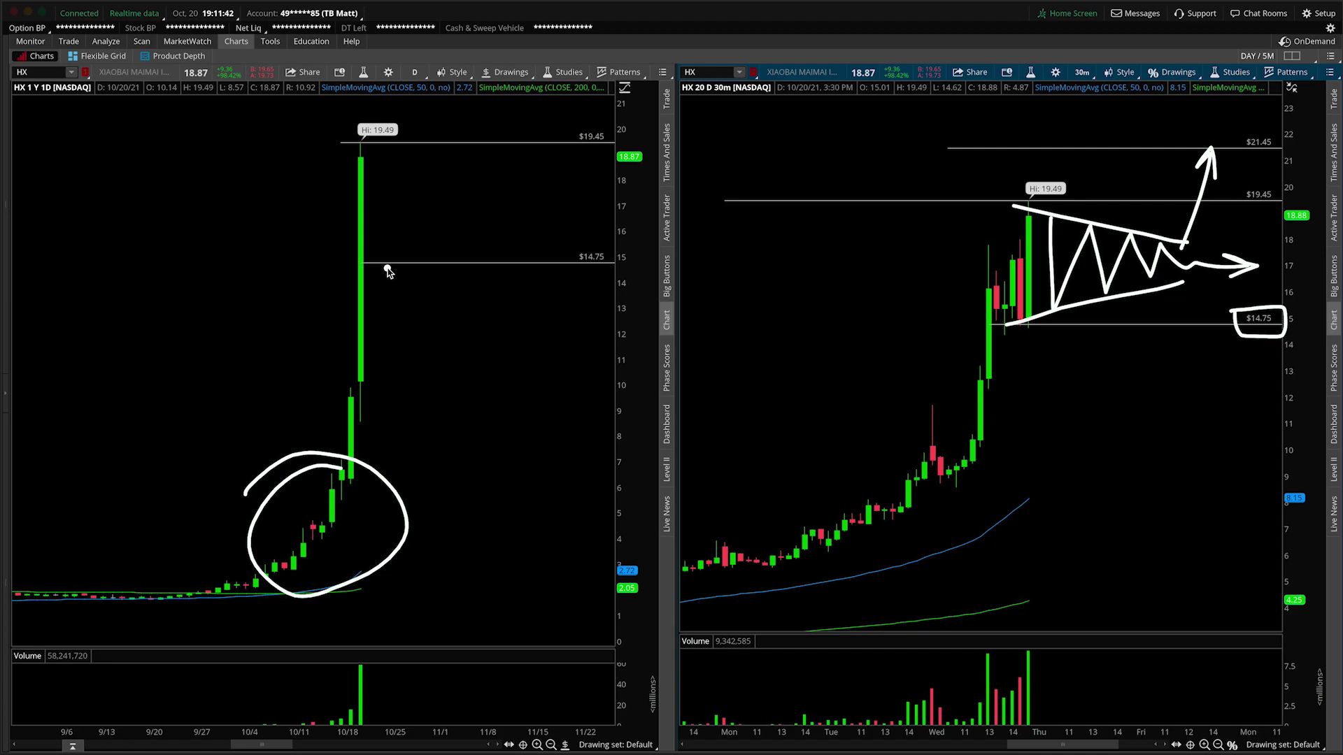
mouse_move(383, 263)
left_mouse_down()
mouse_move(501, 409)
mouse_move(552, 552)
mouse_move(545, 577)
mouse_move(519, 562)
left_mouse_up()
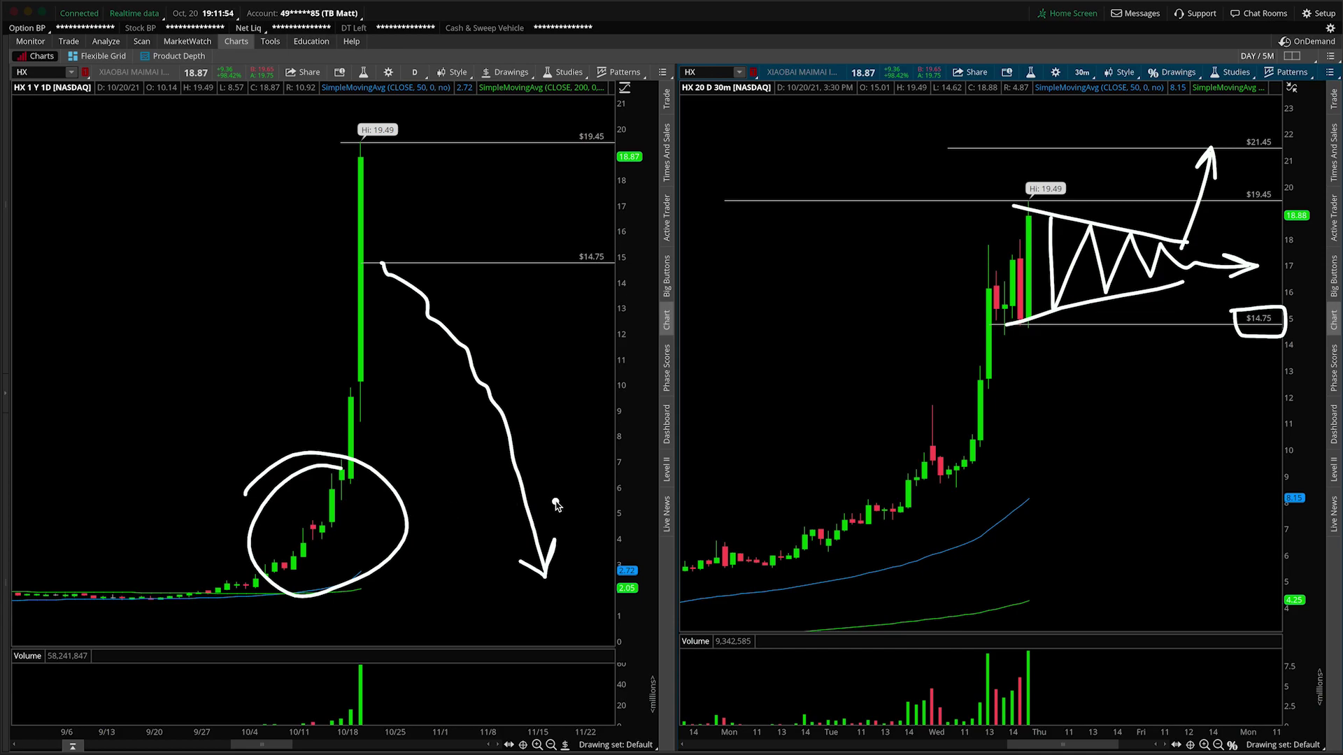
Clear the sketches, compress the 30-minute time axis, and add price levels at $8.86 and $5.67.
key("Escape")
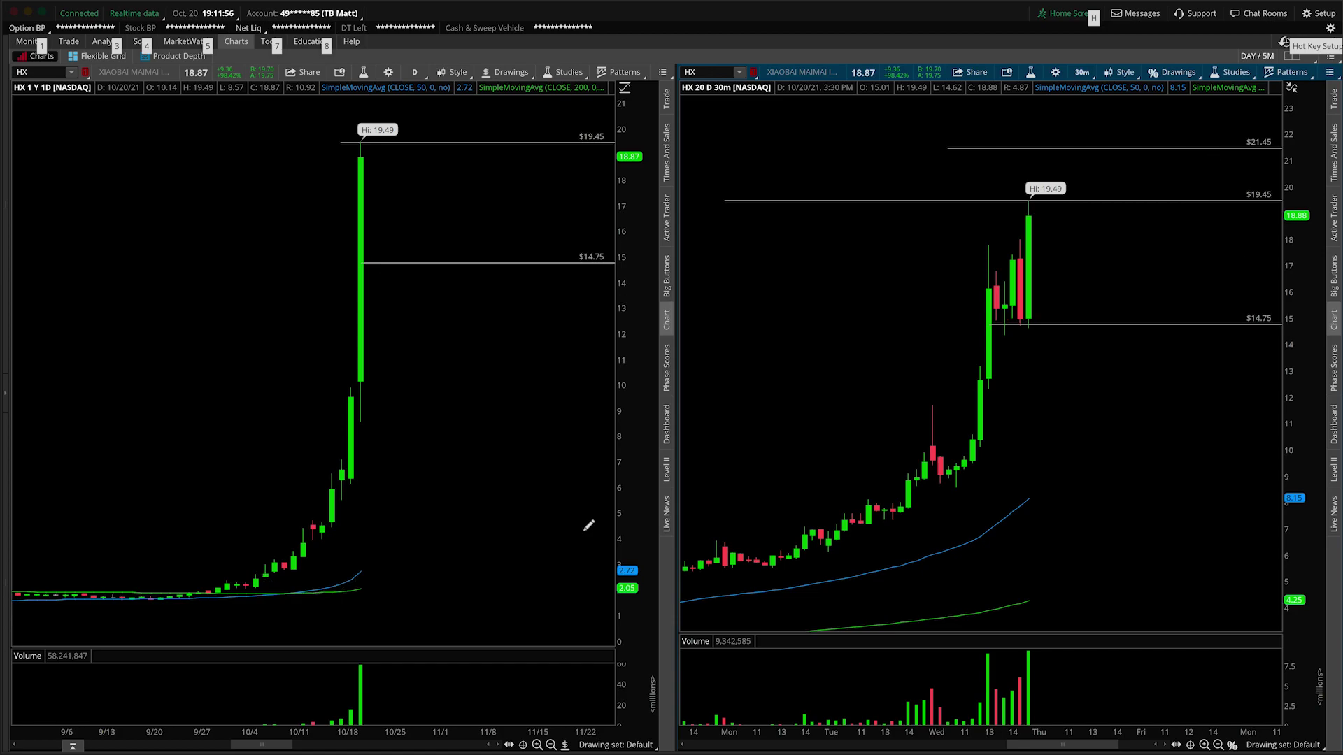
left_click_drag(774, 732, 986, 721)
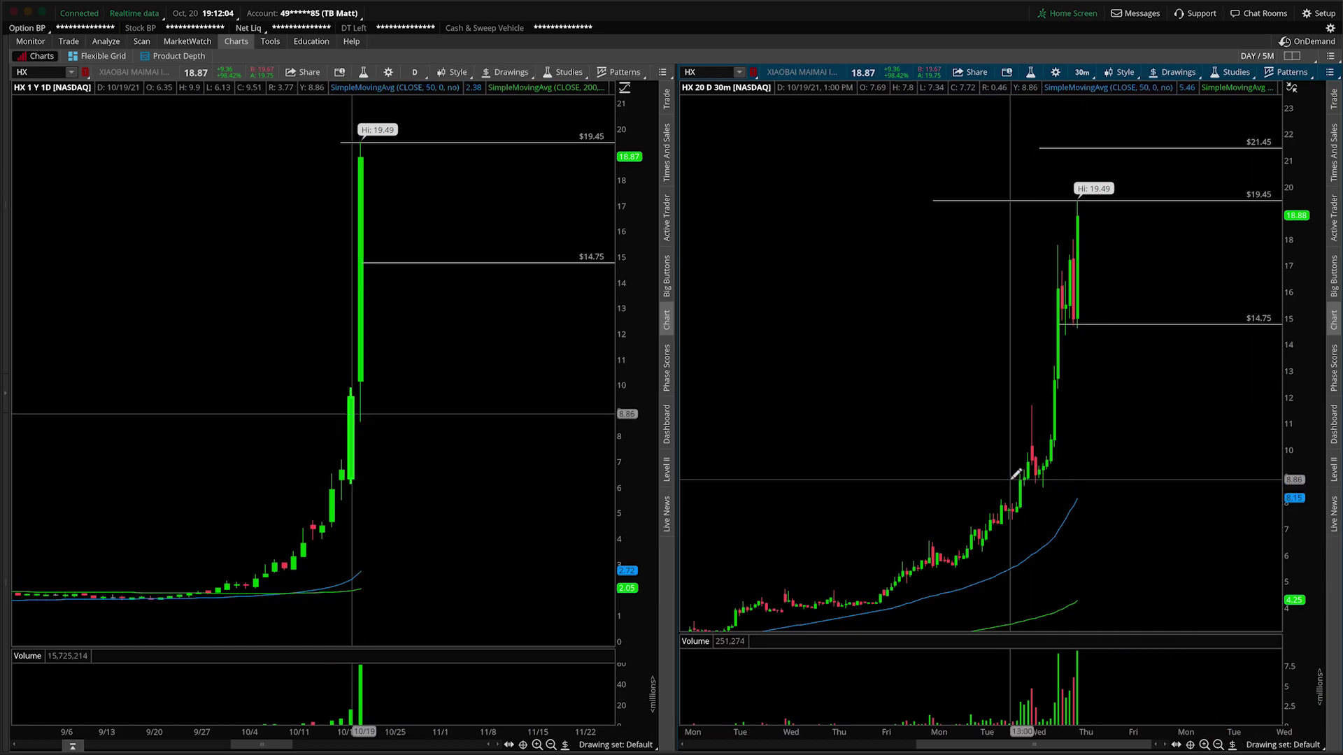
left_click(1056, 479)
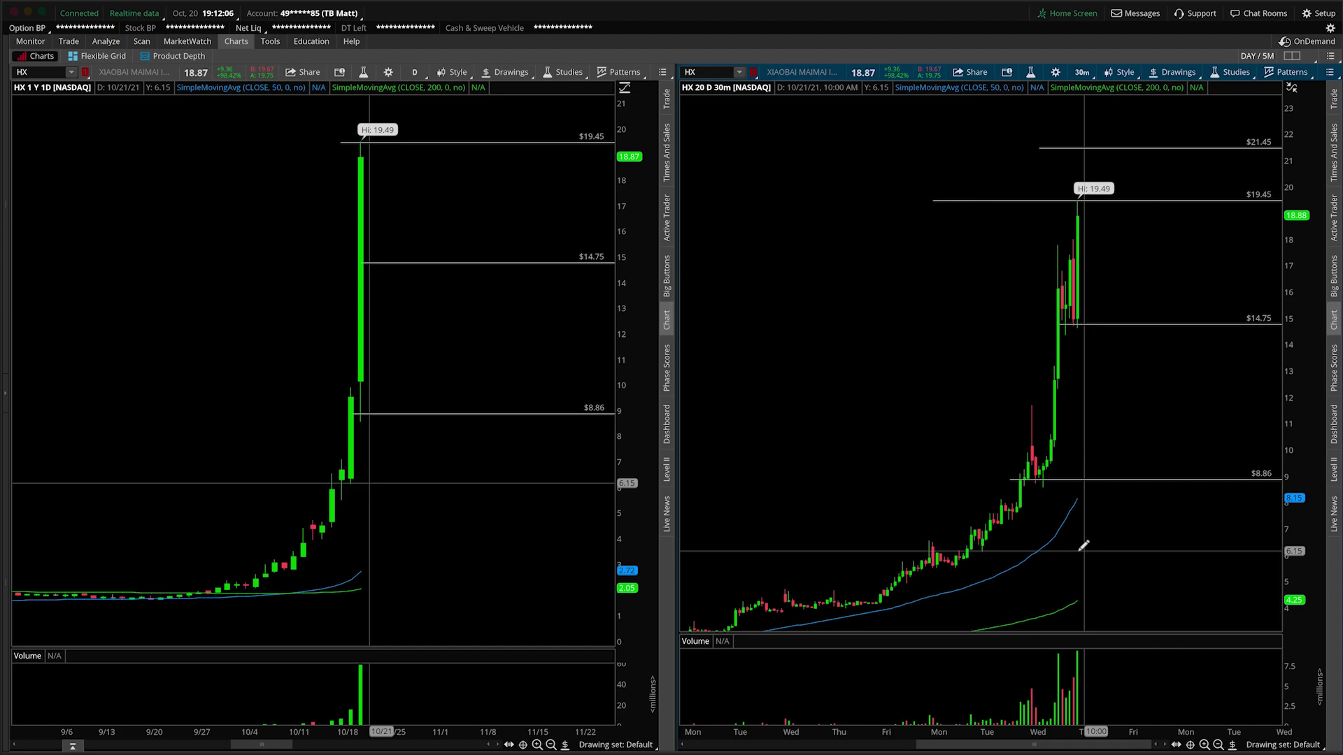
left_click(902, 563)
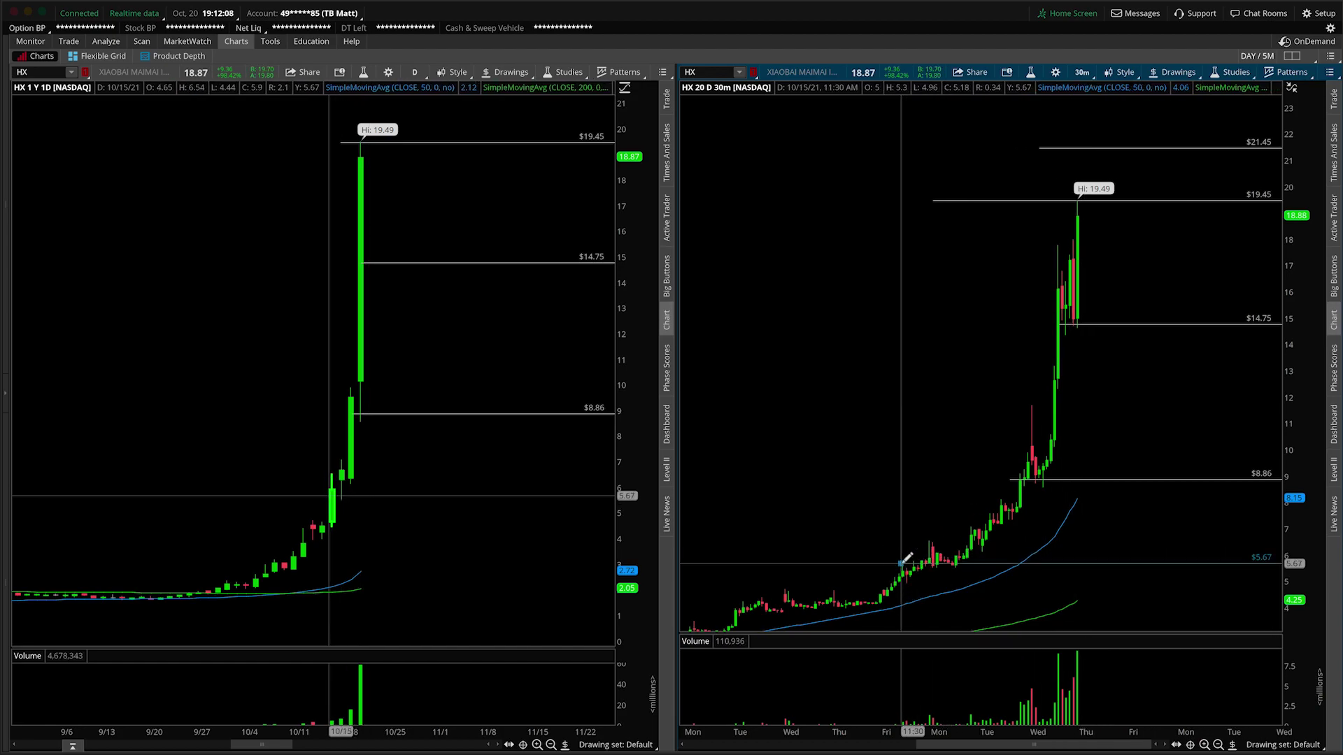